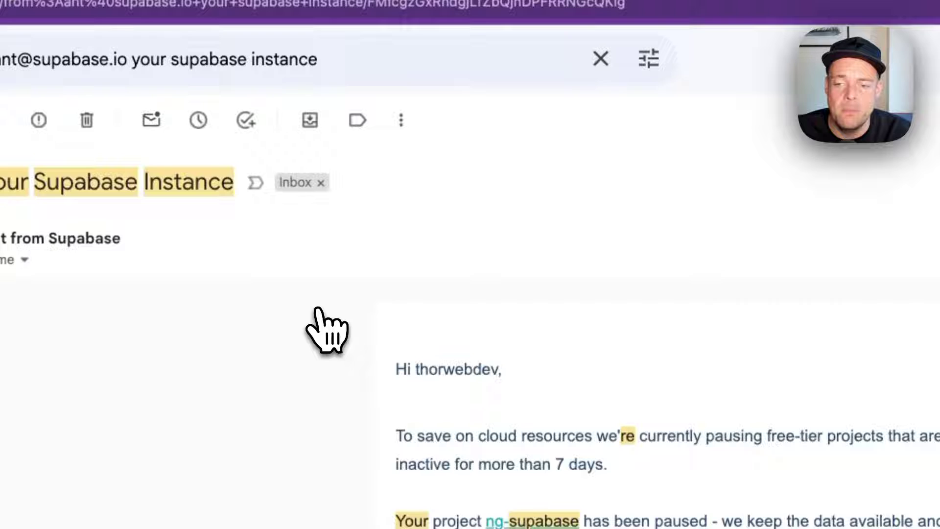
{"action": "scroll", "coordinate": [322, 312], "scroll_direction": "down", "scroll_amount": 3}
{"action": "scroll", "coordinate": [322, 312], "scroll_direction": "up", "scroll_amount": 1}
{"action": "scroll", "coordinate": [324, 324], "scroll_direction": "up", "scroll_amount": 2}
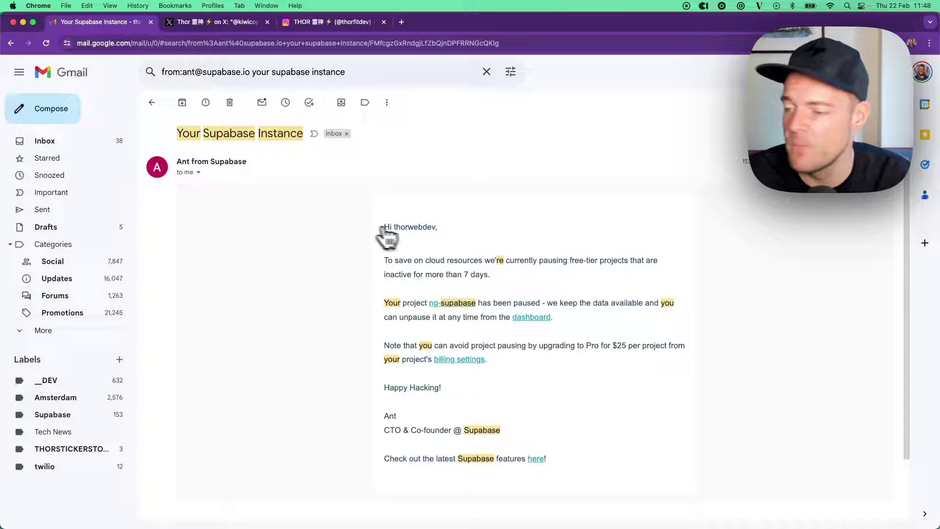
Leave the Supabase pause email and go back to the Supabase search results.
{"action": "key", "text": "u"}
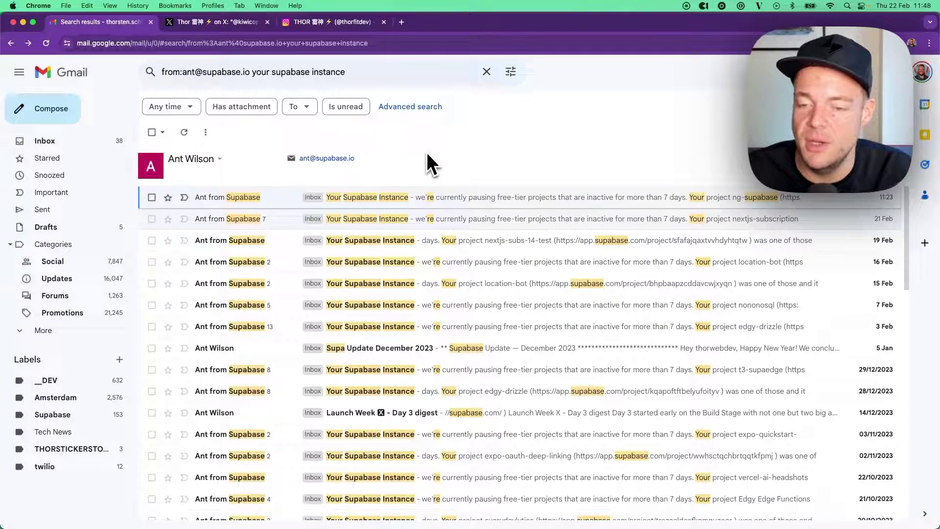
Bring up the SupaBuilders note and put the cursor before 'video' in the weekly updates rule.
{"action": "key", "text": "ctrl+Up"}
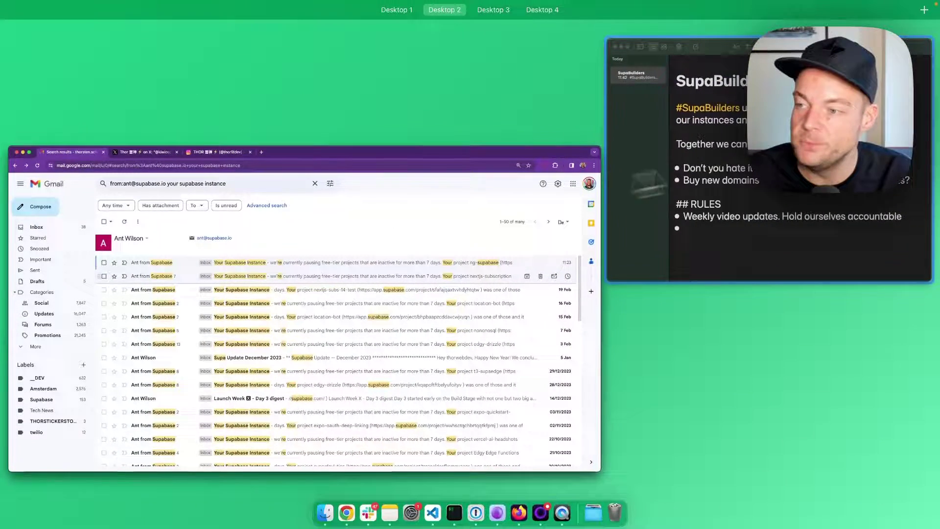
{"action": "left_click", "coordinate": [633, 165]}
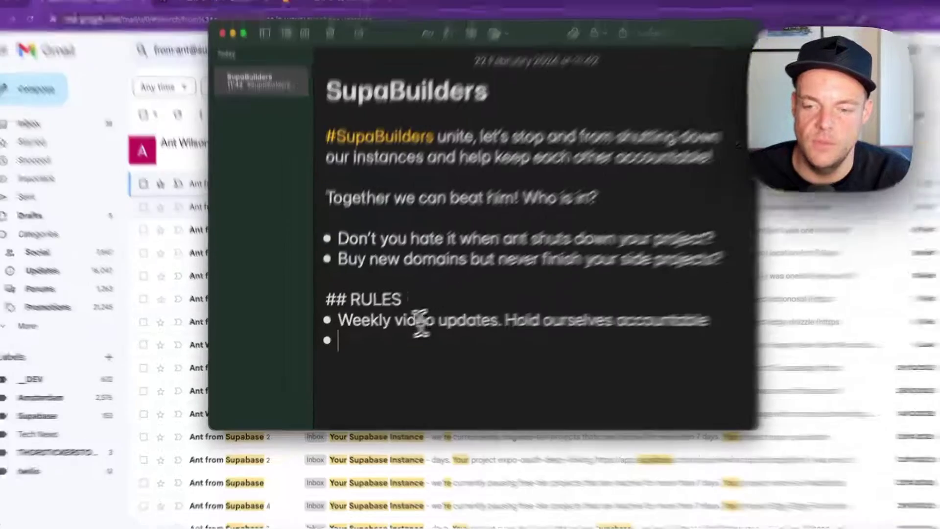
{"action": "triple_click", "coordinate": [350, 326]}
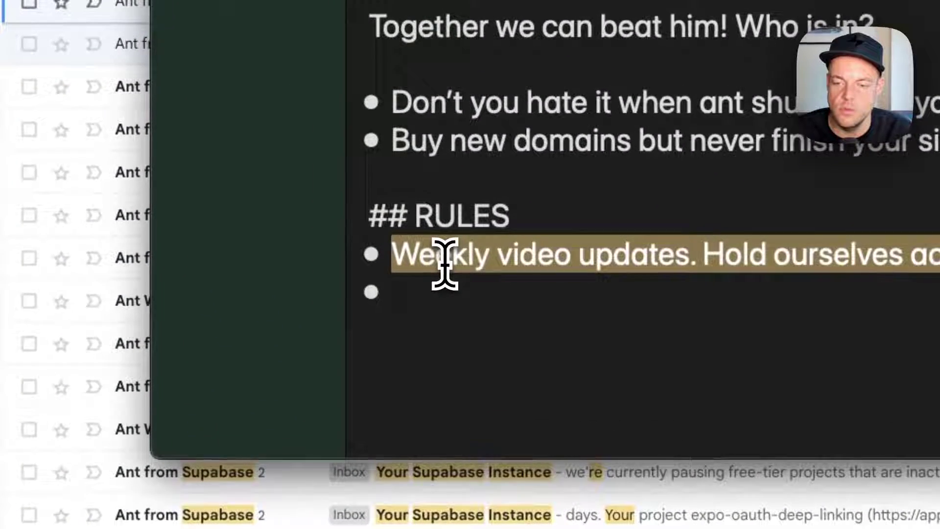
{"action": "left_click", "coordinate": [430, 262]}
{"action": "double_click", "coordinate": [472, 263]}
{"action": "double_click", "coordinate": [510, 264]}
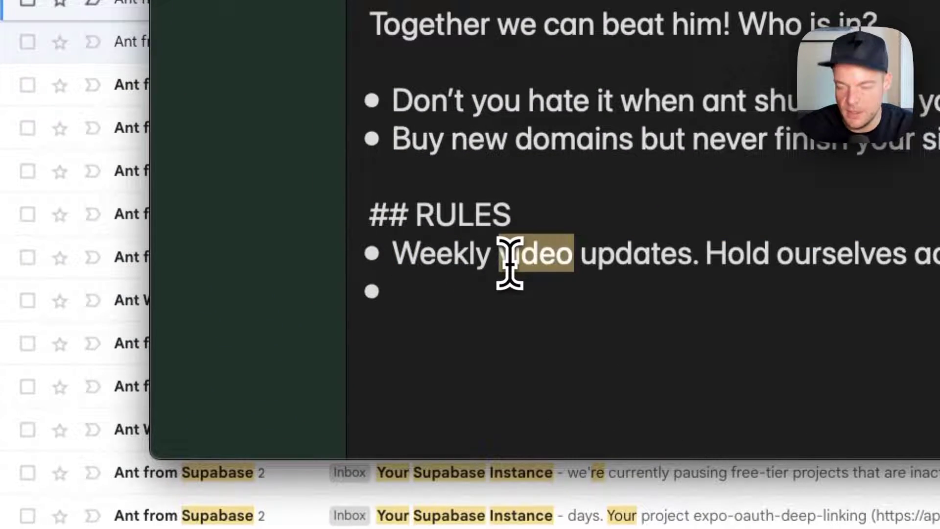
{"action": "left_click", "coordinate": [510, 264]}
{"action": "type", "text": "v"}
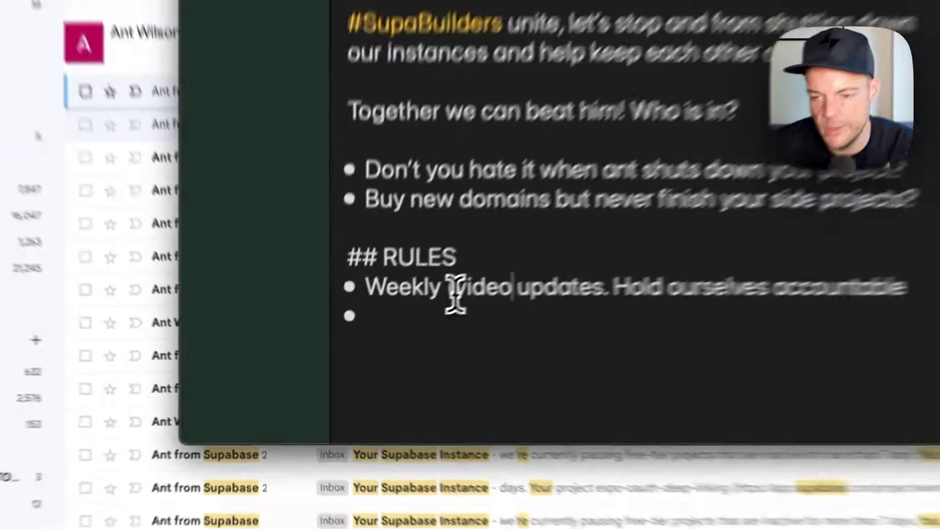
Close the parentheses around 'video' and add #SupaBuilders and #buildinpublic bullets.
{"action": "key", "text": "alt+Right"}
{"action": "type", "text": ")"}
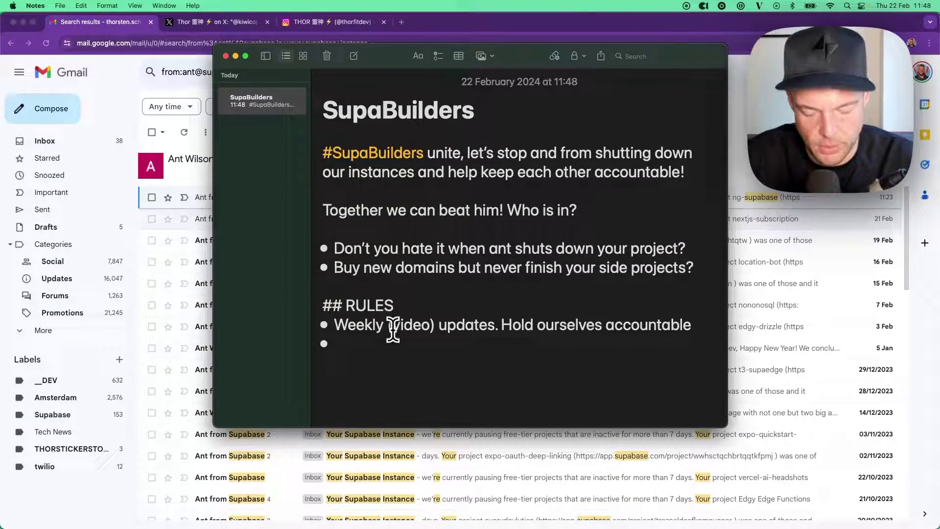
{"action": "type", "text": "#Sup"}
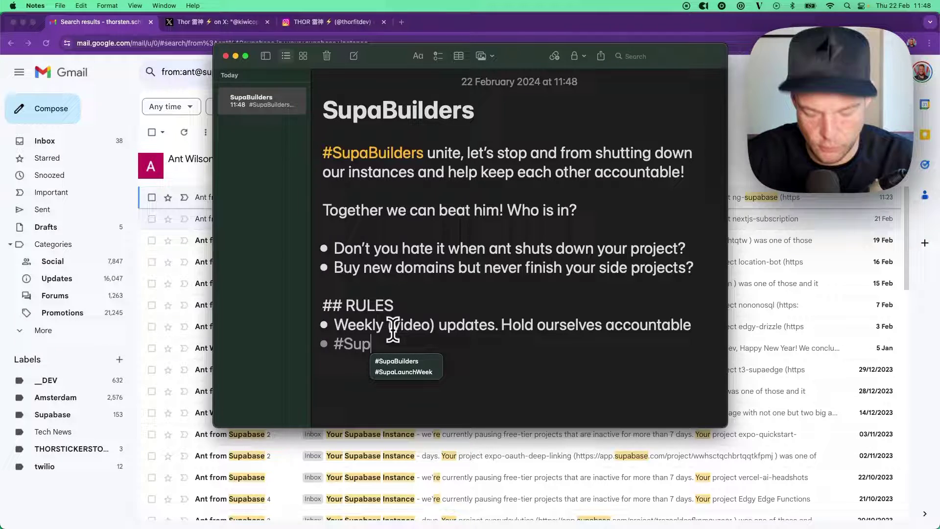
{"action": "type", "text": "aBuilde"}
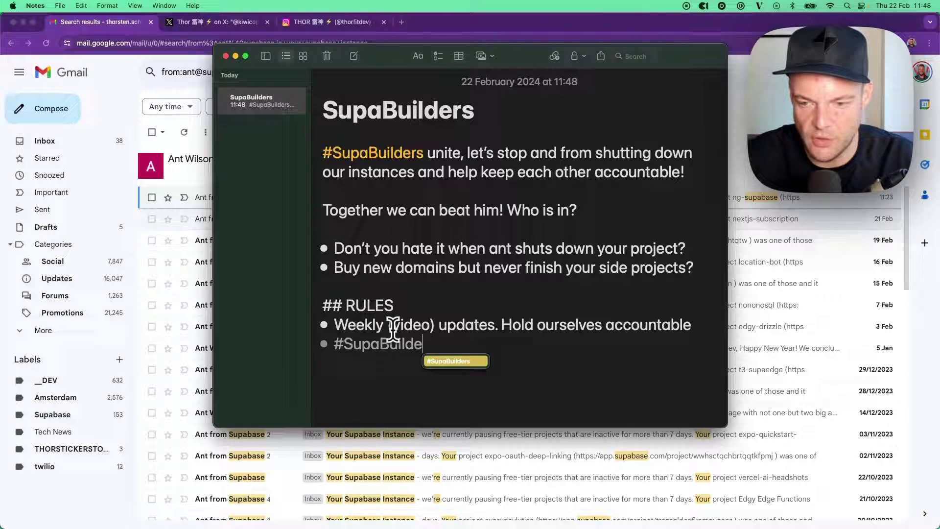
{"action": "type", "text": "rs "}
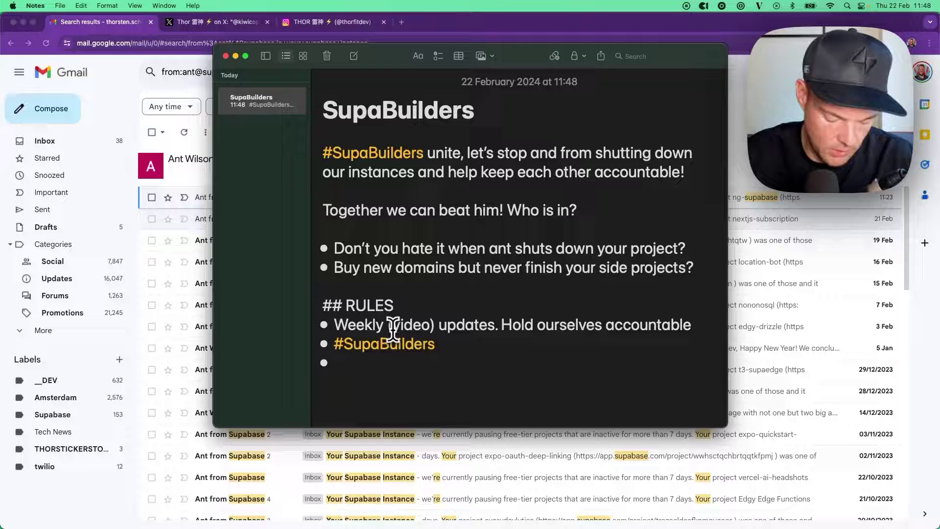
{"action": "type", "text": "#build"}
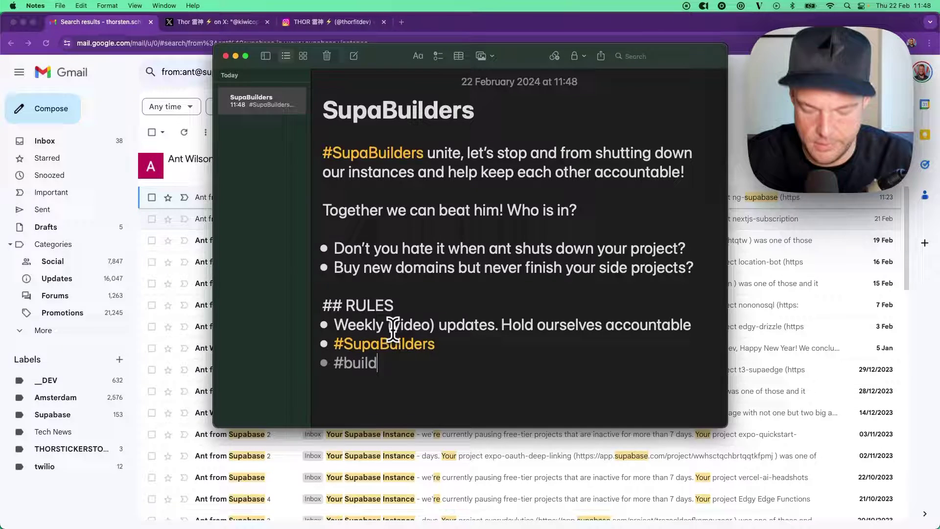
{"action": "type", "text": "gpublic"}
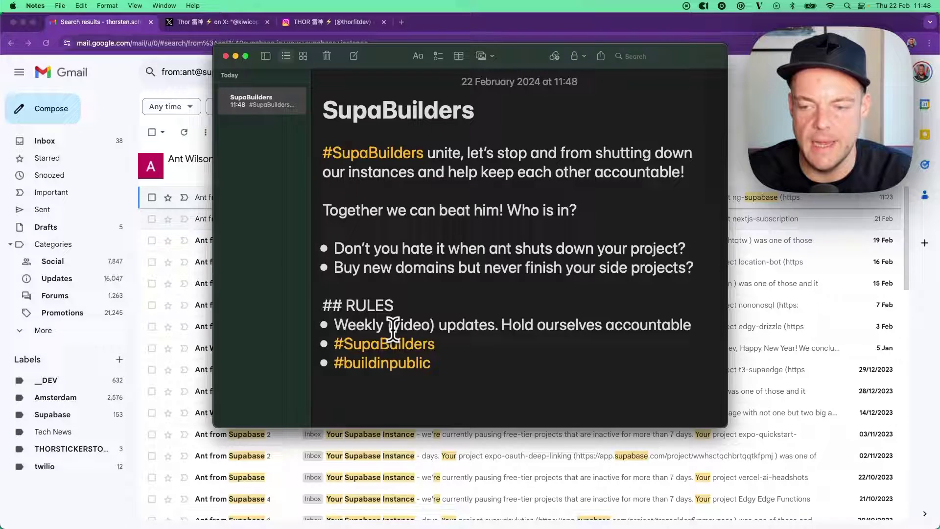
{"action": "key", "text": "Return"}
{"action": "key", "text": "Return"}
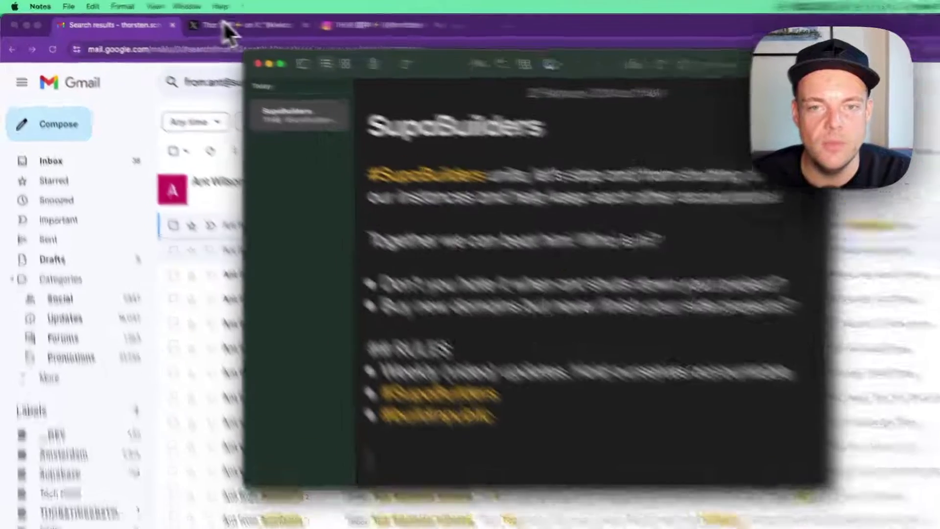
Open the X race tracker post, select its paragraph, then highlight the word PostGIS.
{"action": "left_click", "coordinate": [221, 22]}
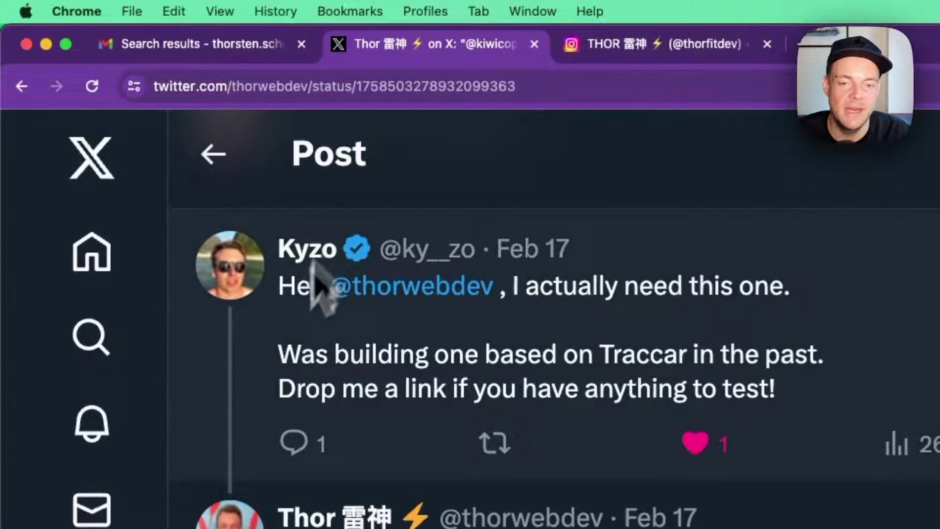
{"action": "scroll", "coordinate": [247, 378], "scroll_direction": "up", "scroll_amount": 5}
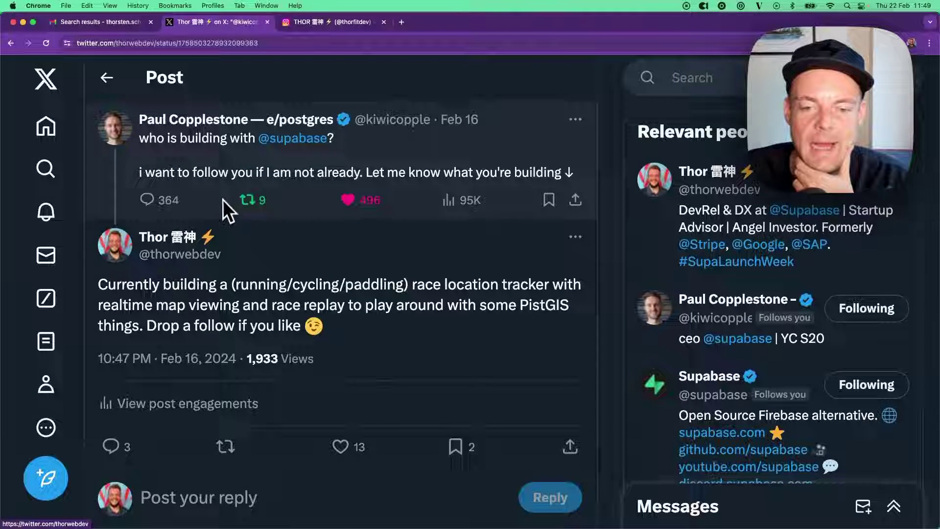
{"action": "scroll", "coordinate": [223, 199], "scroll_direction": "down", "scroll_amount": 2}
{"action": "scroll", "coordinate": [220, 205], "scroll_direction": "down", "scroll_amount": 1}
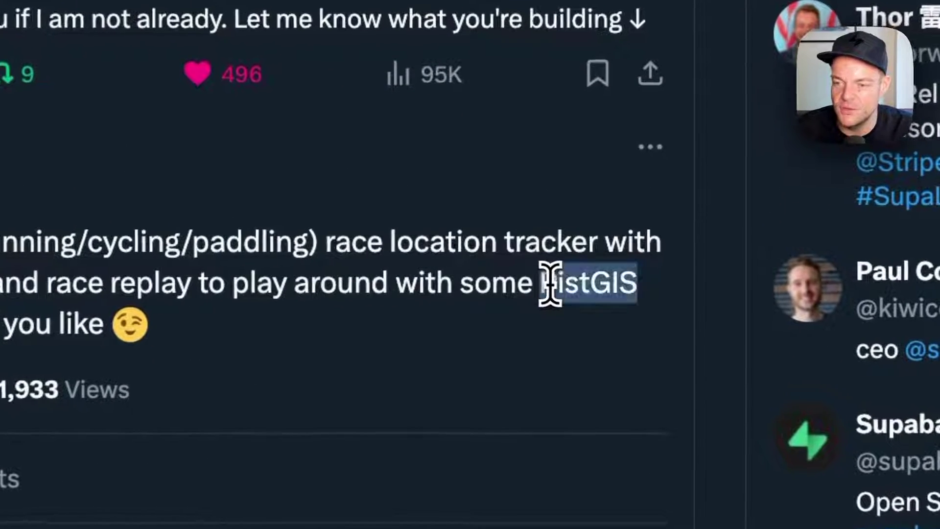
{"action": "triple_click", "coordinate": [536, 281]}
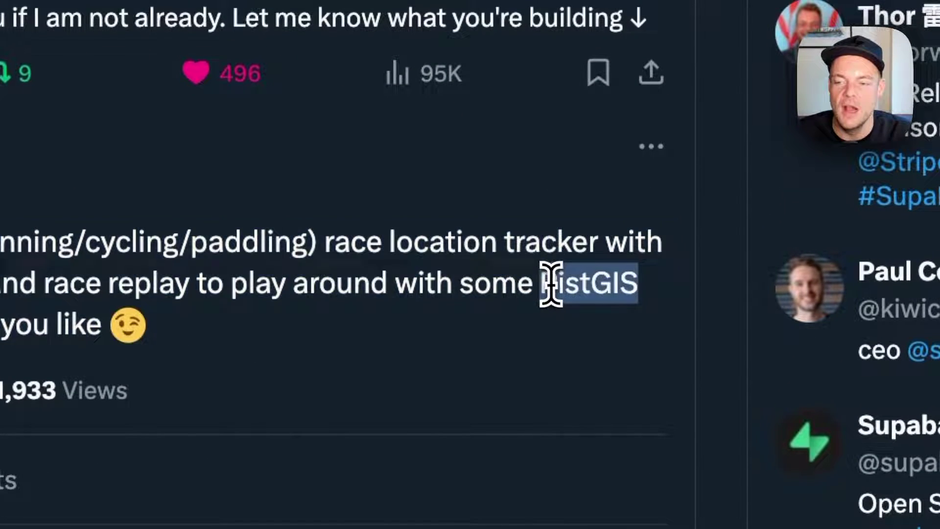
{"action": "triple_click", "coordinate": [536, 282]}
{"action": "triple_click", "coordinate": [551, 283]}
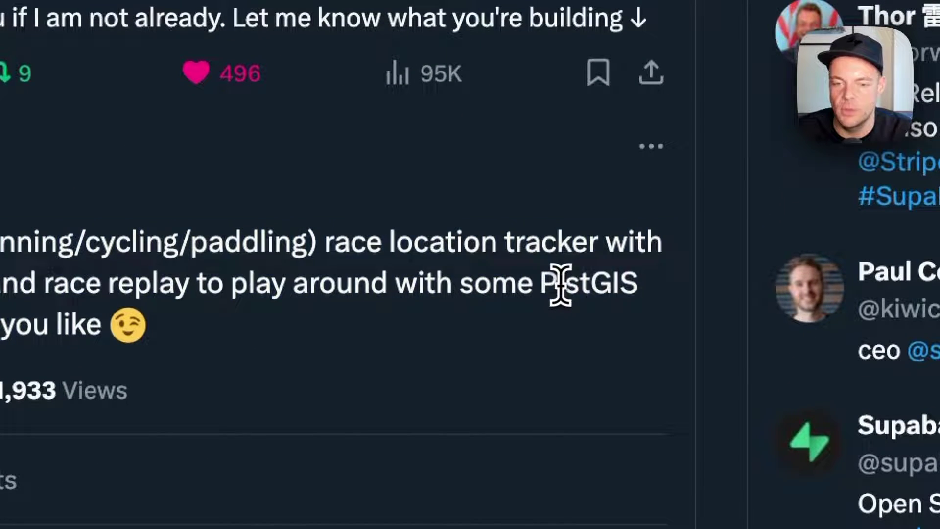
{"action": "double_click", "coordinate": [555, 283]}
{"action": "scroll", "coordinate": [398, 241], "scroll_direction": "down", "scroll_amount": 5}
{"action": "scroll", "coordinate": [405, 273], "scroll_direction": "down", "scroll_amount": 5}
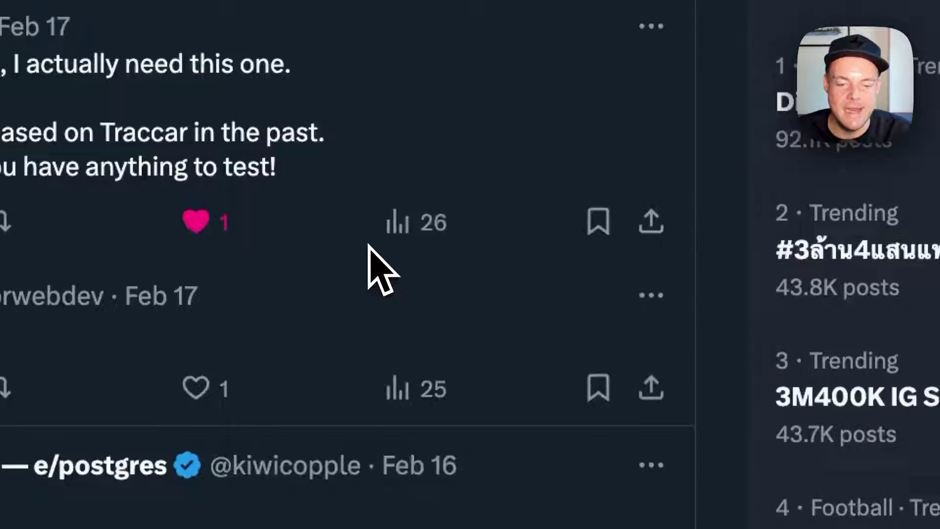
{"action": "scroll", "coordinate": [378, 267], "scroll_direction": "down", "scroll_amount": 1}
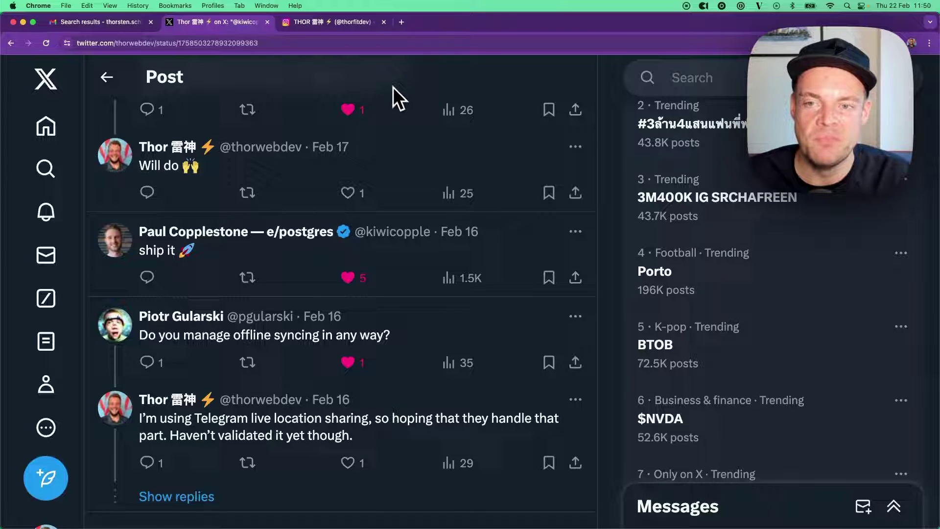
Open the canoe Island Race post and page past the podium photo to the route map.
{"action": "left_click", "coordinate": [318, 29]}
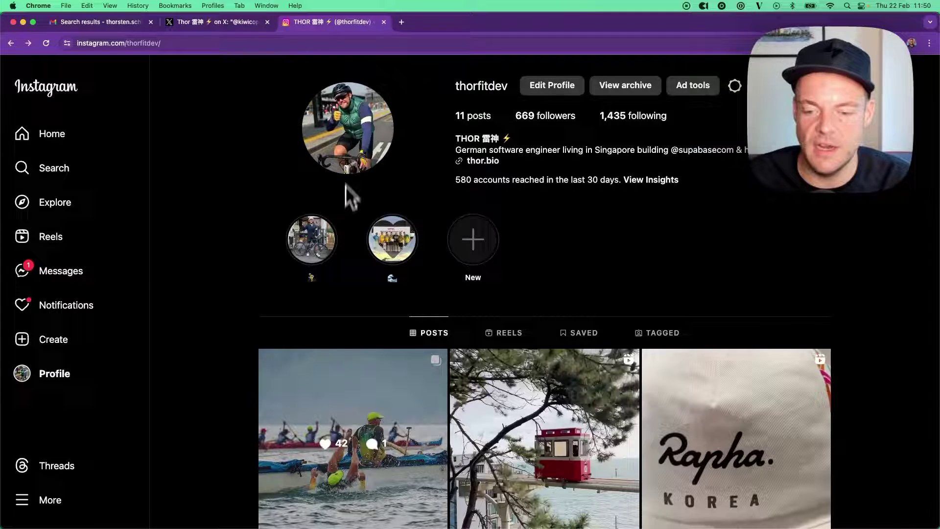
{"action": "scroll", "coordinate": [237, 398], "scroll_direction": "down", "scroll_amount": 2}
{"action": "scroll", "coordinate": [239, 402], "scroll_direction": "down", "scroll_amount": 1}
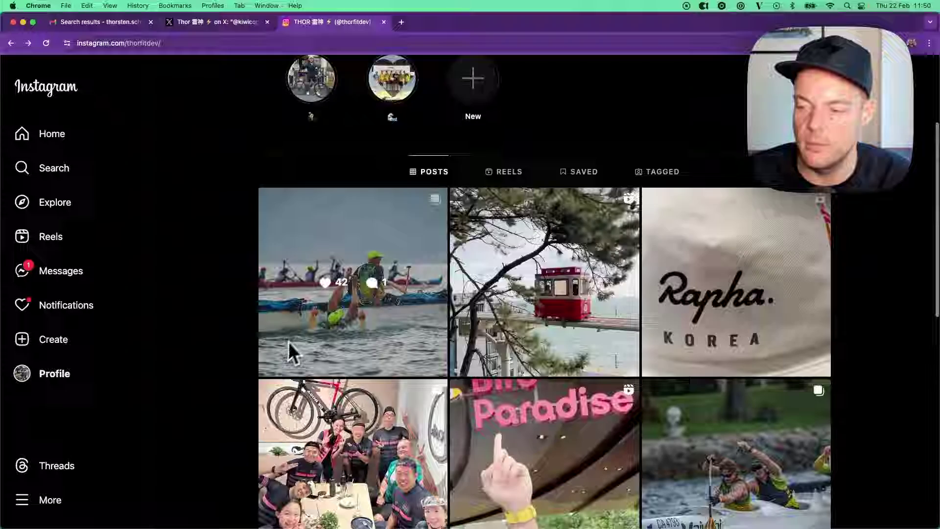
{"action": "scroll", "coordinate": [293, 341], "scroll_direction": "down", "scroll_amount": 2}
{"action": "scroll", "coordinate": [687, 309], "scroll_direction": "down", "scroll_amount": 1}
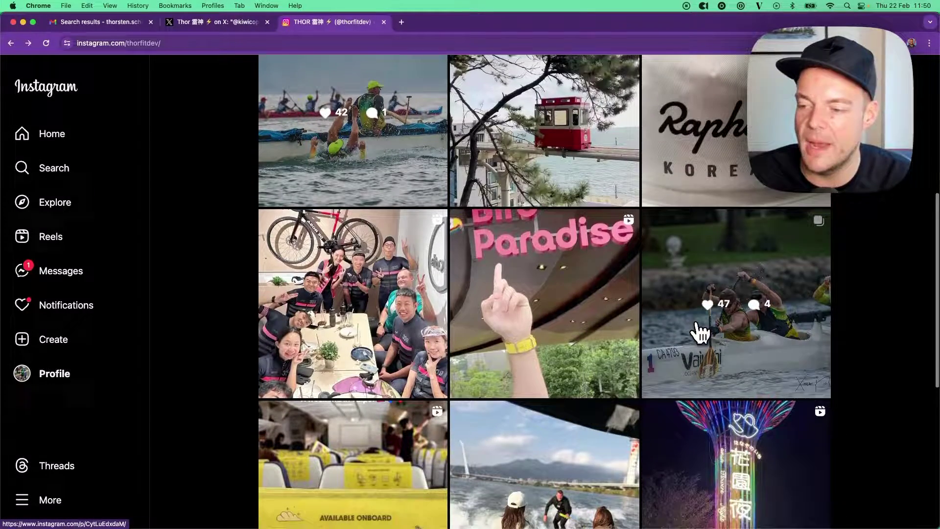
{"action": "left_click", "coordinate": [368, 162]}
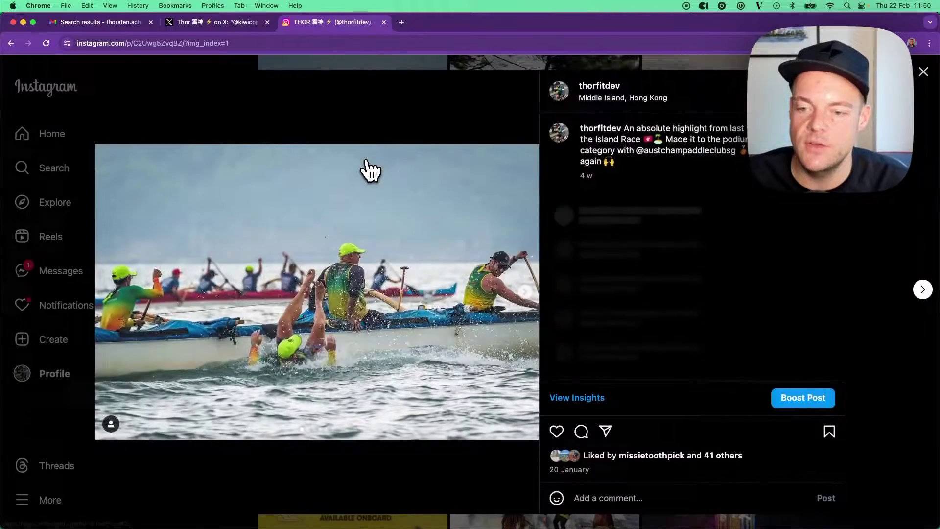
{"action": "left_click", "coordinate": [526, 297]}
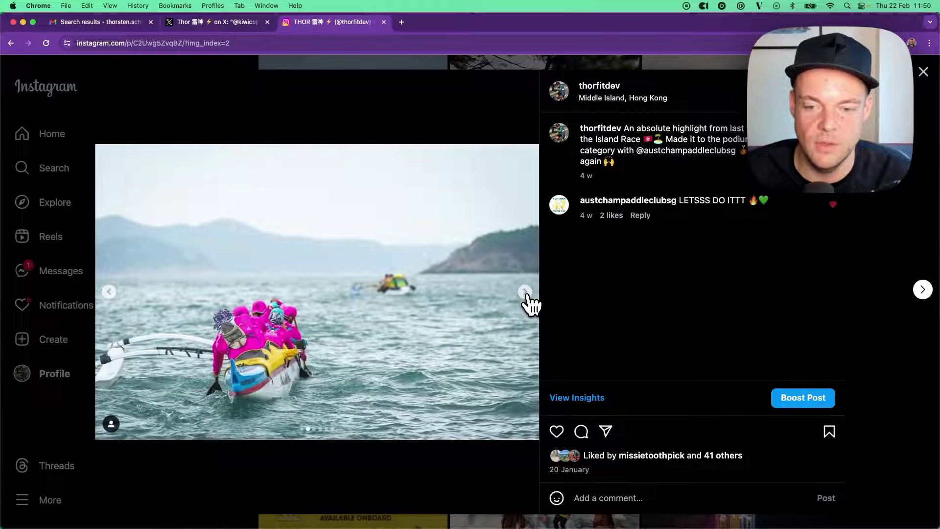
{"action": "left_click", "coordinate": [527, 296]}
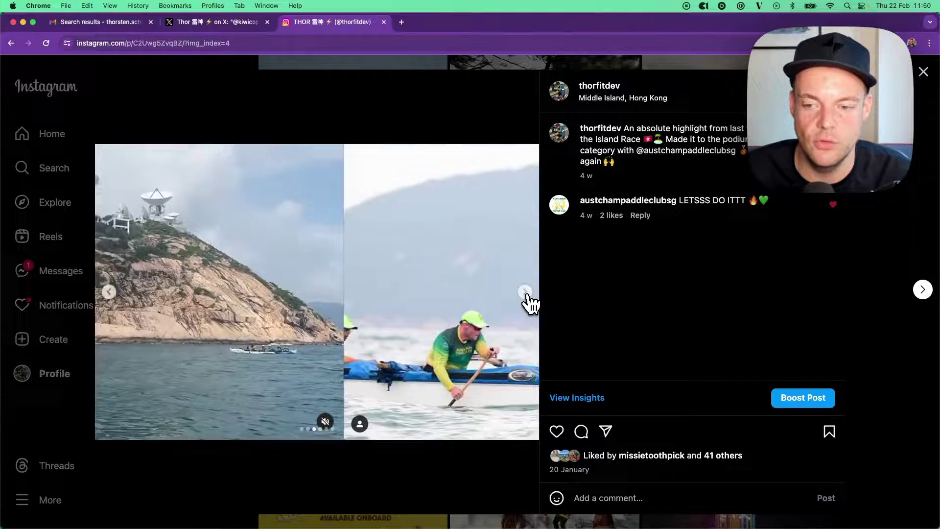
{"action": "left_click", "coordinate": [526, 294]}
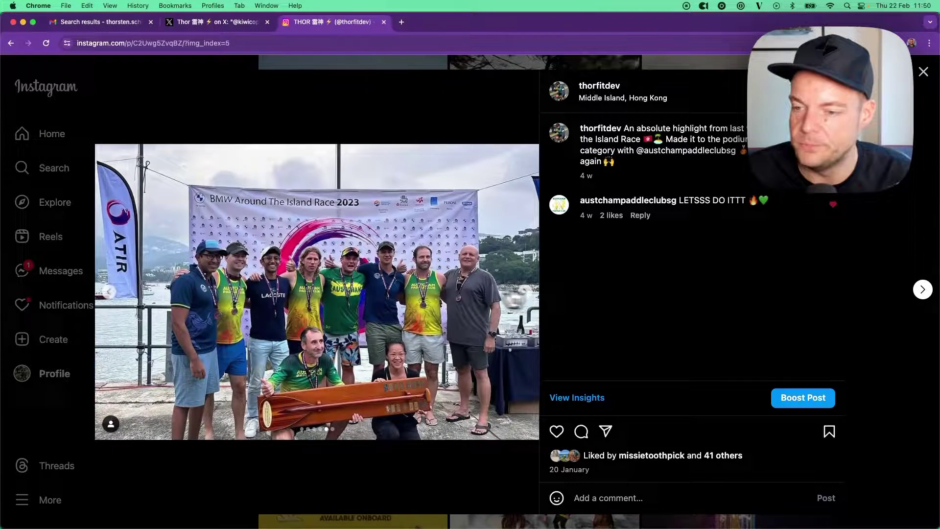
{"action": "left_click", "coordinate": [526, 298]}
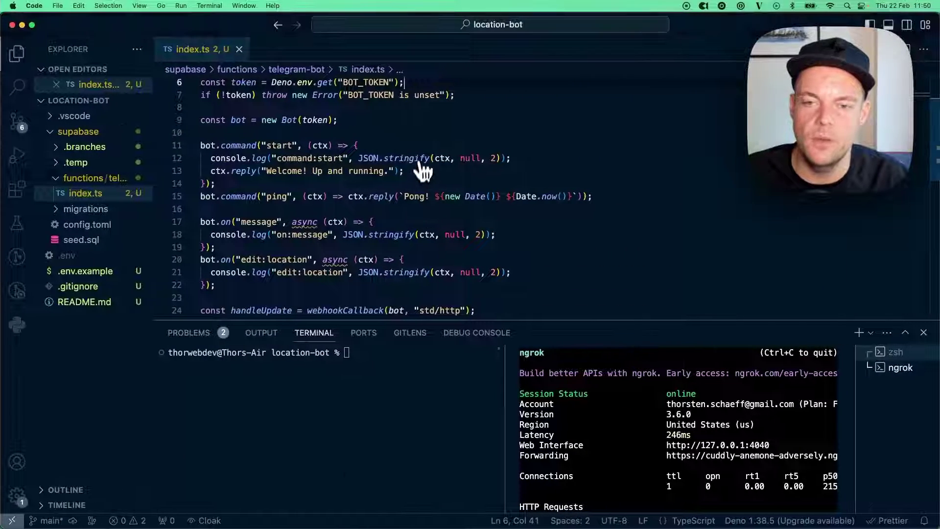
{"action": "scroll", "coordinate": [433, 154], "scroll_direction": "up", "scroll_amount": 2}
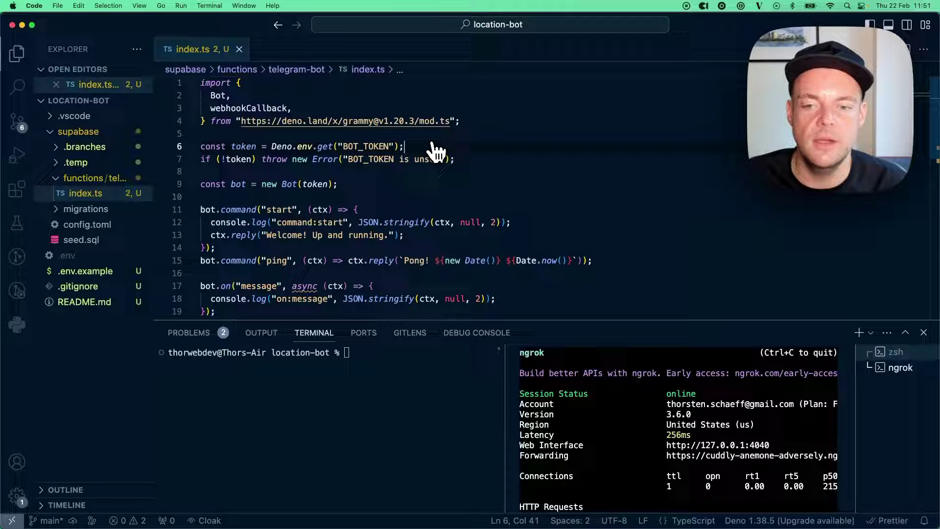
{"action": "scroll", "coordinate": [431, 191], "scroll_direction": "down", "scroll_amount": 2}
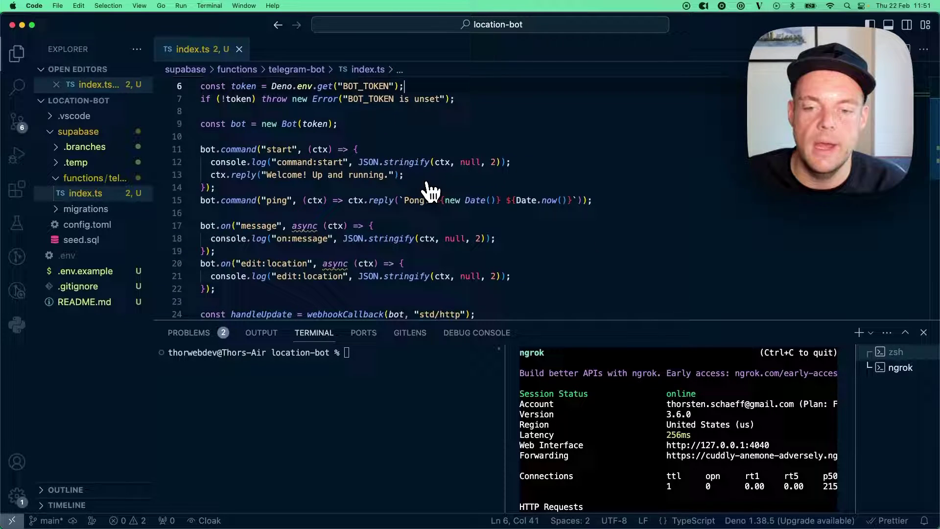
{"action": "scroll", "coordinate": [431, 190], "scroll_direction": "down", "scroll_amount": 1}
{"action": "scroll", "coordinate": [431, 190], "scroll_direction": "down", "scroll_amount": 1}
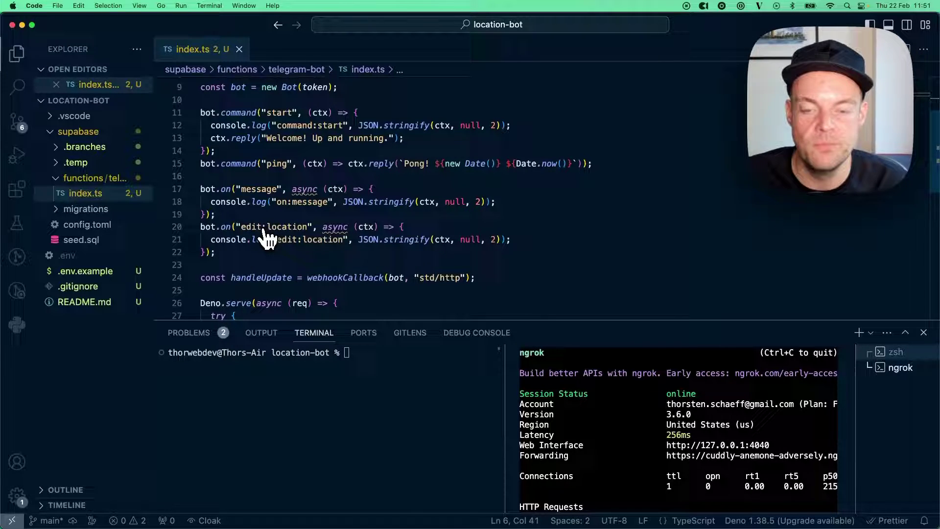
{"action": "scroll", "coordinate": [266, 238], "scroll_direction": "down", "scroll_amount": 3}
{"action": "scroll", "coordinate": [279, 235], "scroll_direction": "up", "scroll_amount": 4}
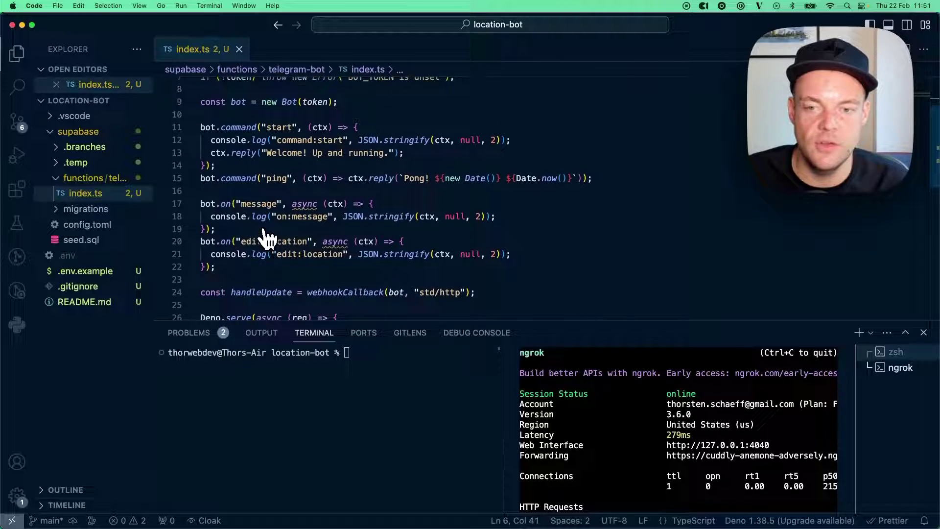
{"action": "scroll", "coordinate": [273, 190], "scroll_direction": "up", "scroll_amount": 3}
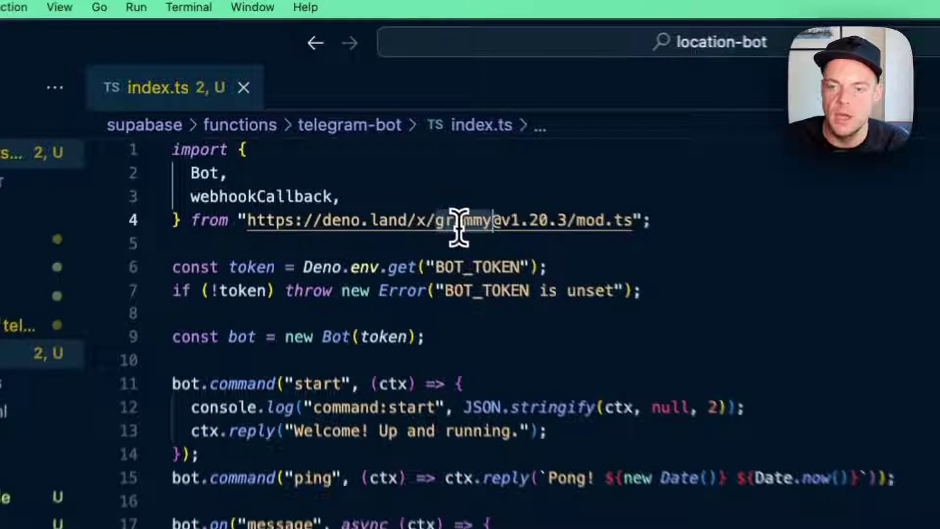
{"action": "scroll", "coordinate": [493, 231], "scroll_direction": "down", "scroll_amount": 3}
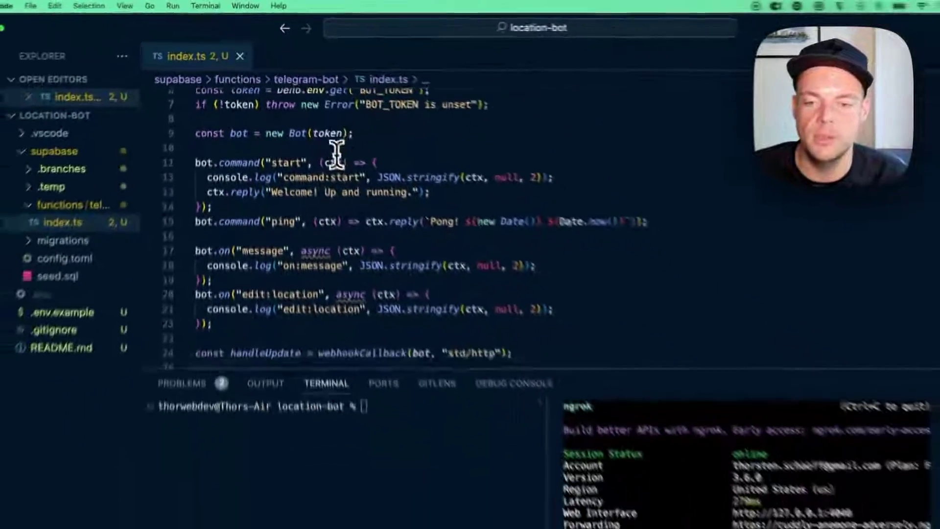
{"action": "scroll", "coordinate": [324, 132], "scroll_direction": "down", "scroll_amount": 1}
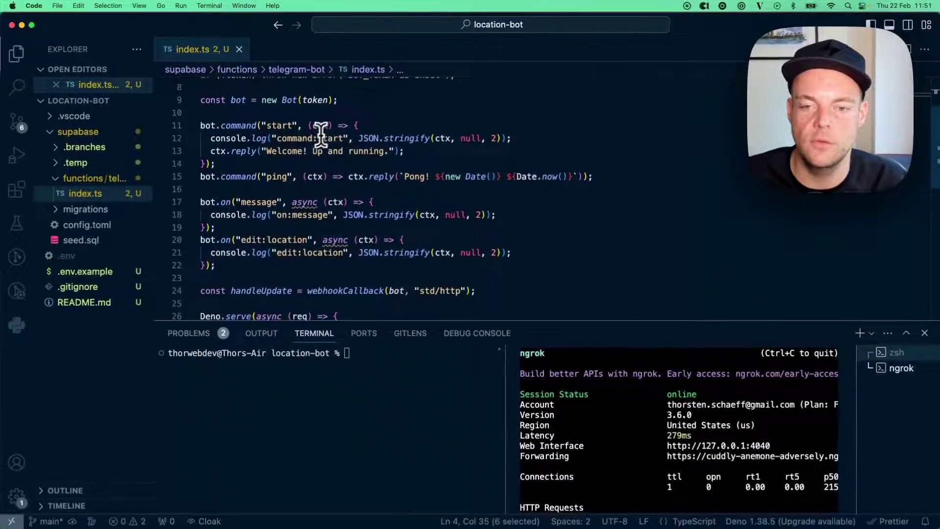
{"action": "scroll", "coordinate": [322, 132], "scroll_direction": "down", "scroll_amount": 3}
{"action": "scroll", "coordinate": [235, 154], "scroll_direction": "up", "scroll_amount": 3}
{"action": "double_click", "coordinate": [242, 112]}
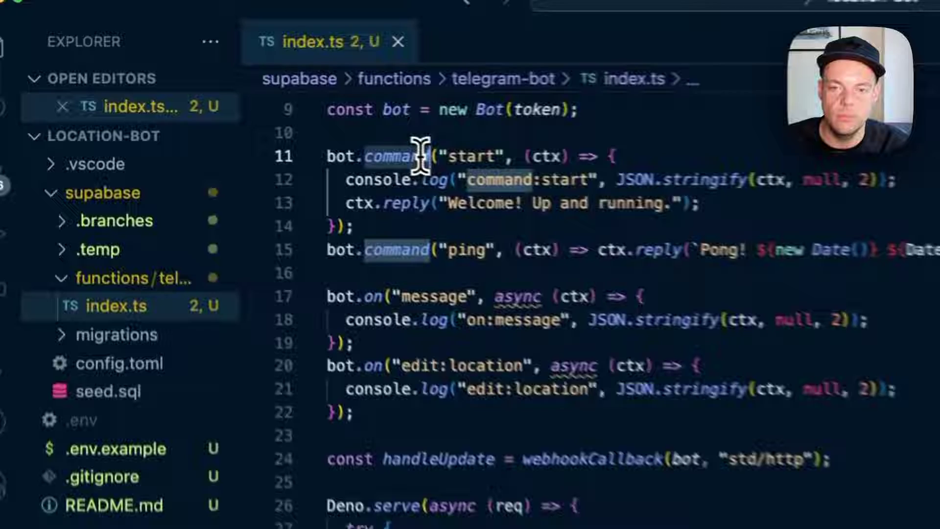
{"action": "double_click", "coordinate": [472, 155]}
{"action": "double_click", "coordinate": [469, 251]}
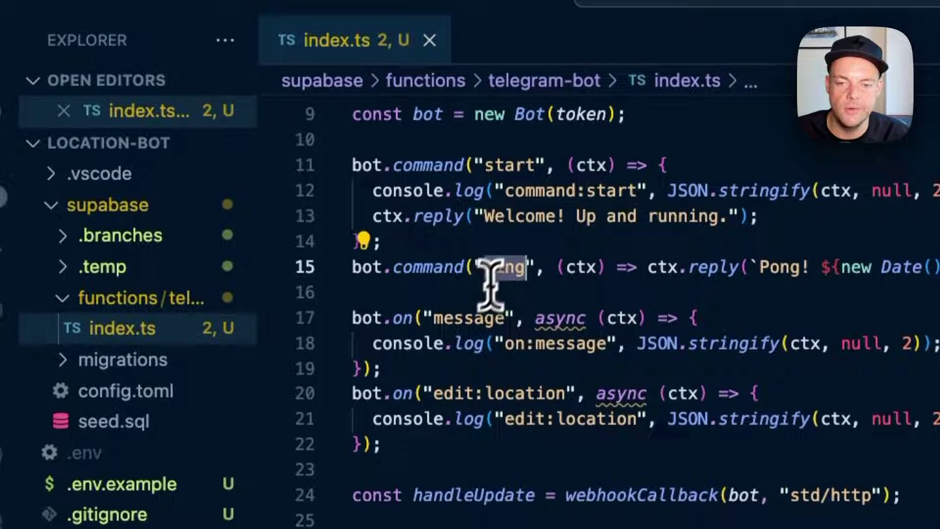
{"action": "double_click", "coordinate": [460, 319]}
{"action": "scroll", "coordinate": [461, 313], "scroll_direction": "down", "scroll_amount": 1}
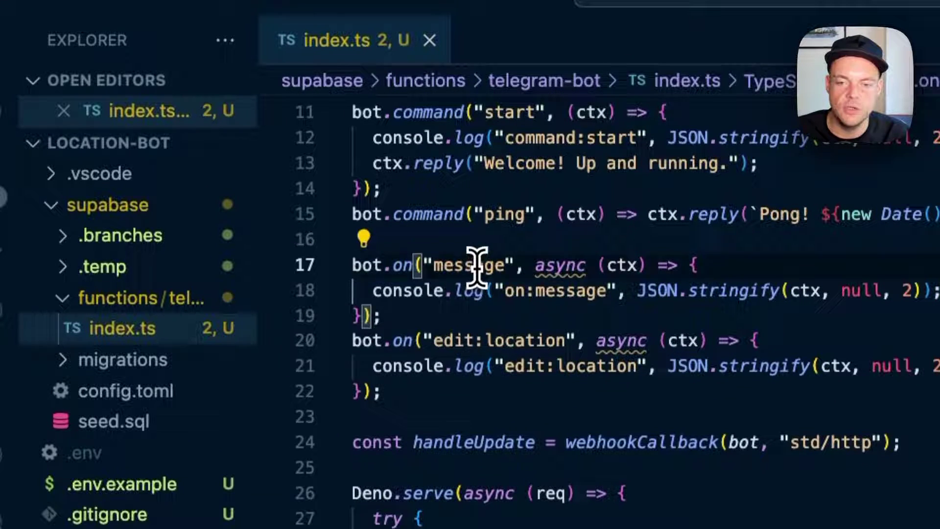
{"action": "scroll", "coordinate": [437, 341], "scroll_direction": "down", "scroll_amount": 1}
{"action": "left_click", "coordinate": [447, 257]}
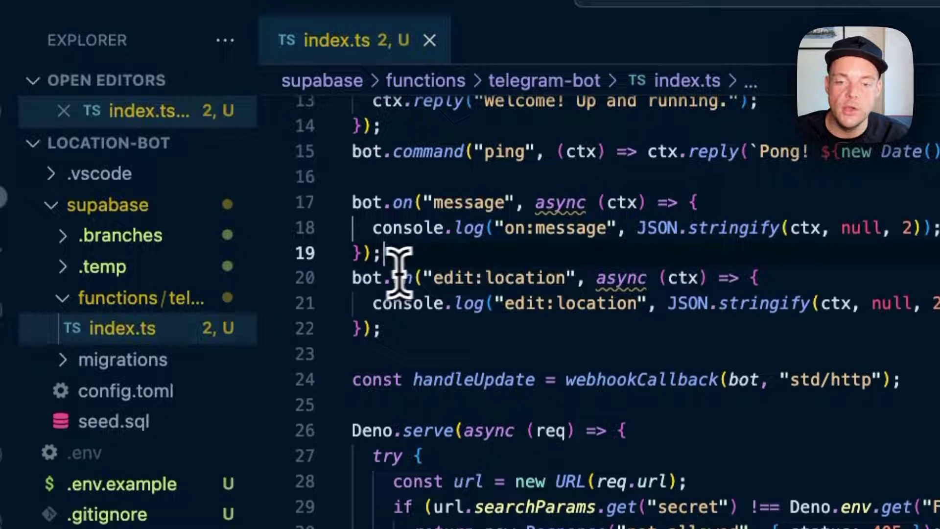
{"action": "left_click_drag", "start_coordinate": [445, 279], "coordinate": [503, 281]}
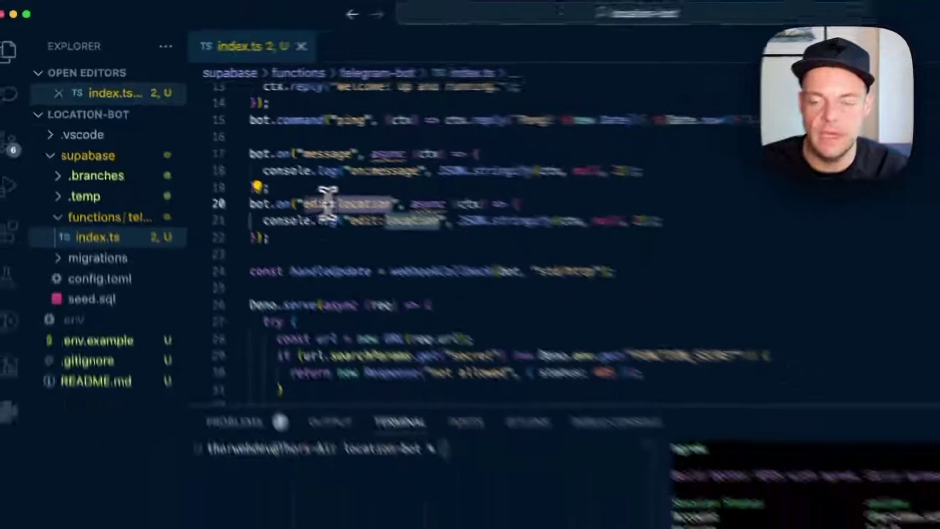
{"action": "scroll", "coordinate": [305, 154], "scroll_direction": "down", "scroll_amount": 2}
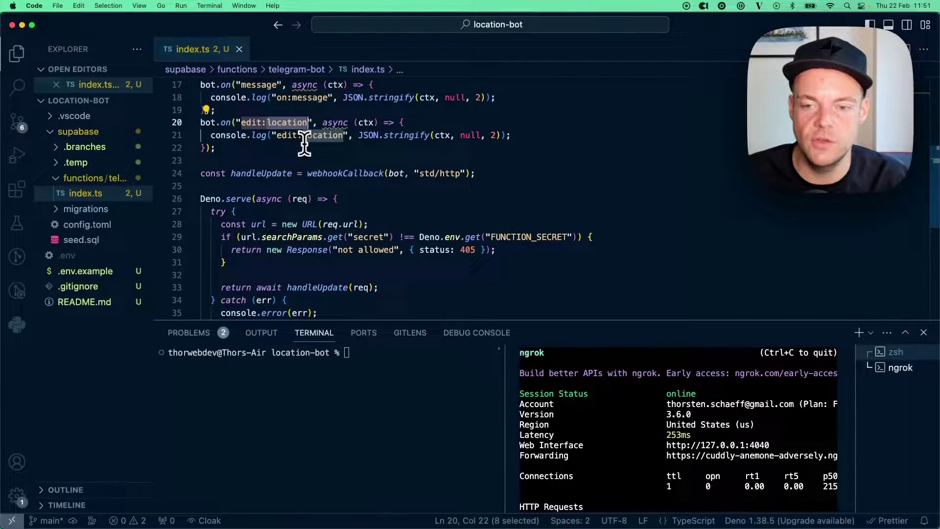
{"action": "scroll", "coordinate": [323, 144], "scroll_direction": "down", "scroll_amount": 3}
{"action": "scroll", "coordinate": [336, 138], "scroll_direction": "up", "scroll_amount": 1}
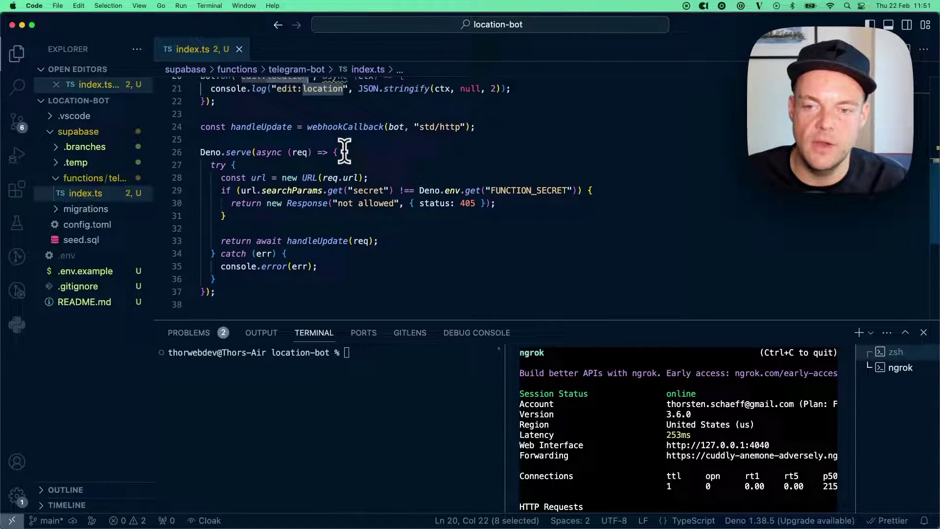
Serve the functions with 'supabase functions serve --no-verify-jwt --env-file .env', checking .env.example's BOT_TOKEN.
{"action": "double_click", "coordinate": [316, 240]}
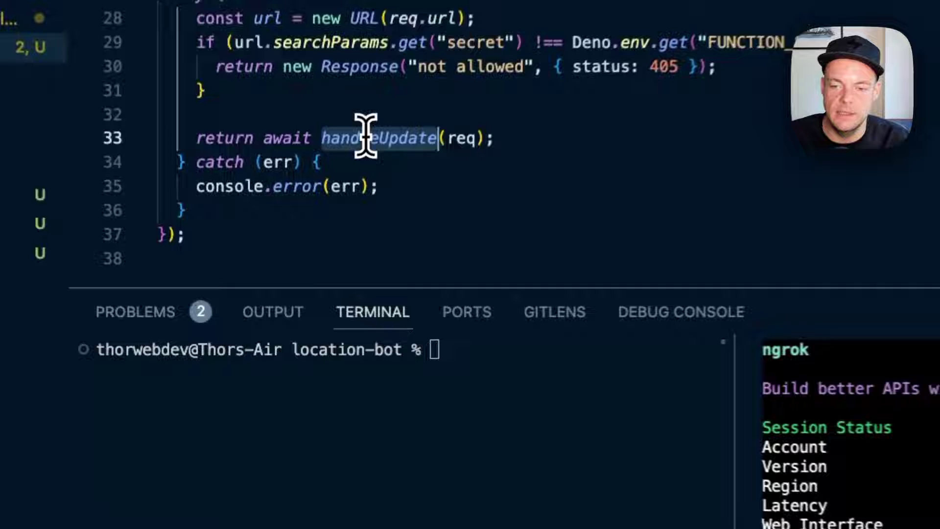
{"action": "left_click", "coordinate": [413, 387]}
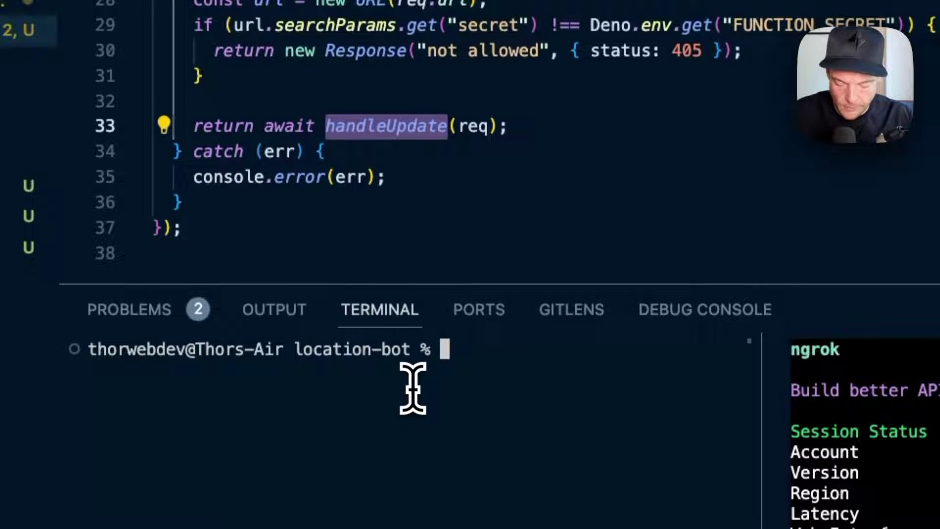
{"action": "type", "text": "supabase functions serve --no-verify-jwt --env-file .env"}
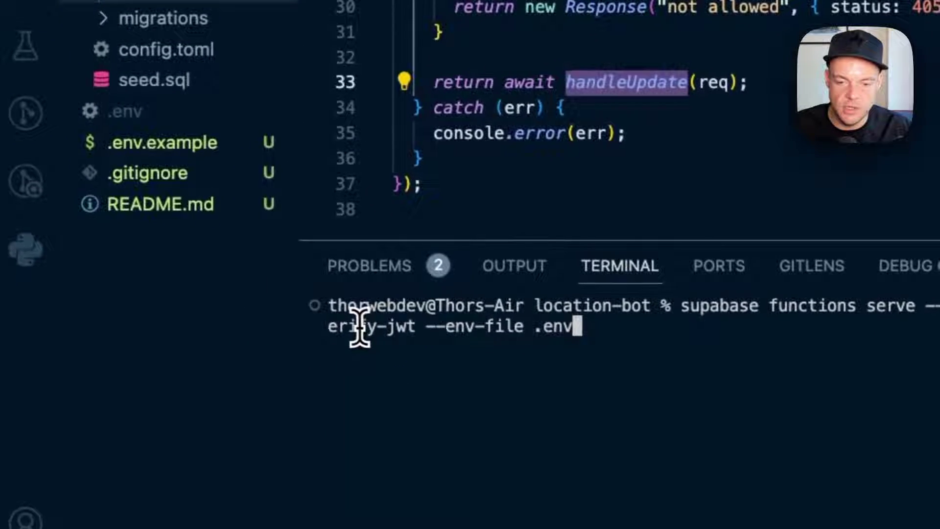
{"action": "left_click_drag", "start_coordinate": [364, 325], "coordinate": [509, 325]}
{"action": "left_click", "coordinate": [511, 334]}
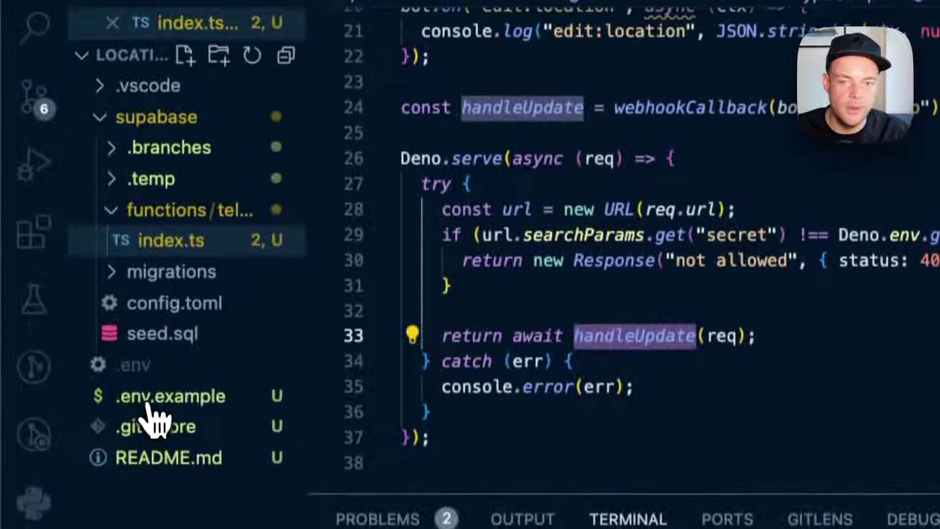
{"action": "left_click", "coordinate": [149, 401]}
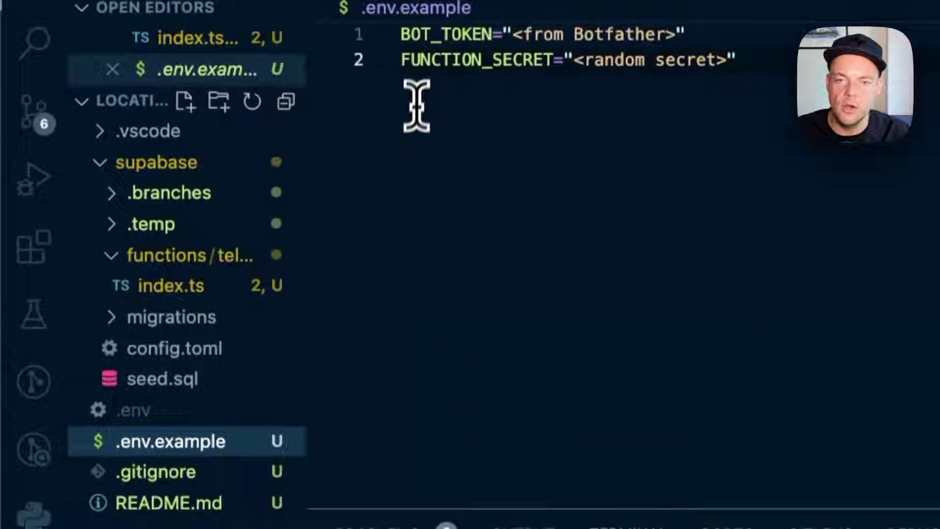
{"action": "double_click", "coordinate": [432, 87]}
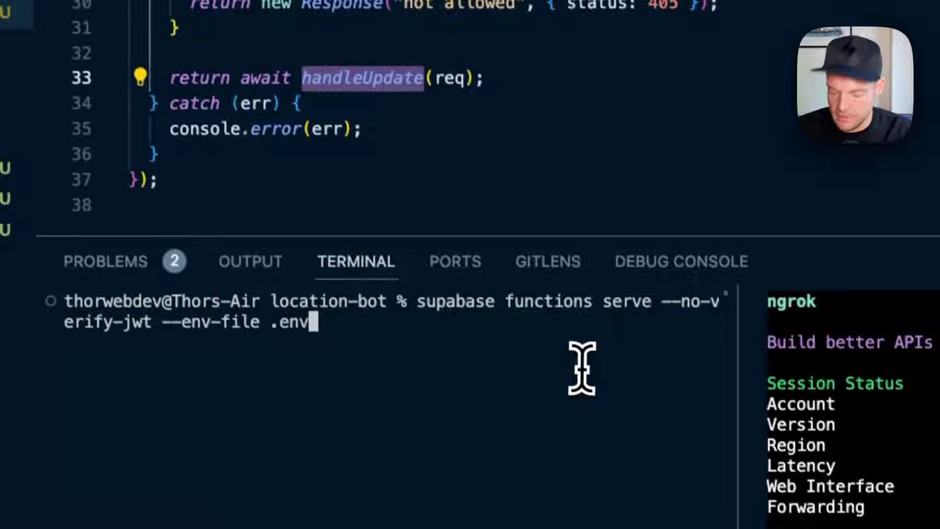
{"action": "key", "text": "Return"}
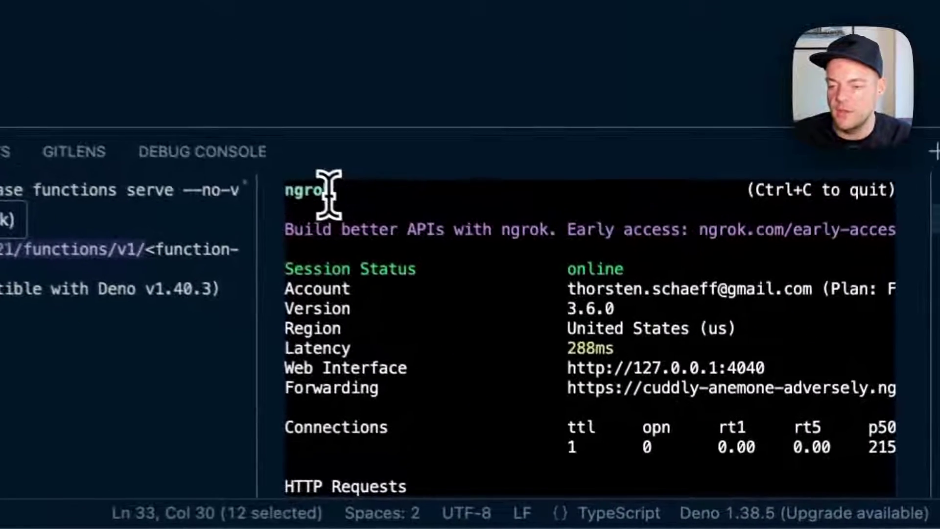
Return from the ngrok output to the editor and bring the mirrored phone screen forward.
{"action": "double_click", "coordinate": [535, 353]}
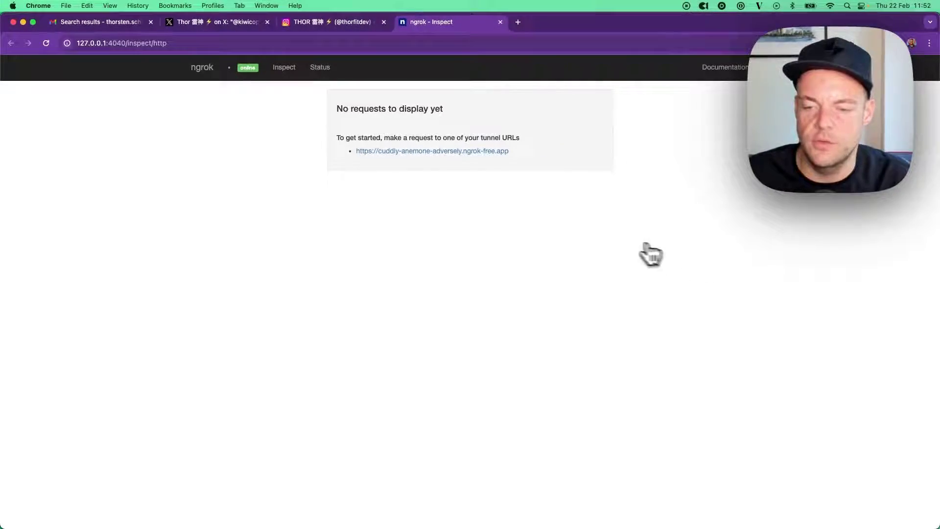
{"action": "key", "text": "super+Tab"}
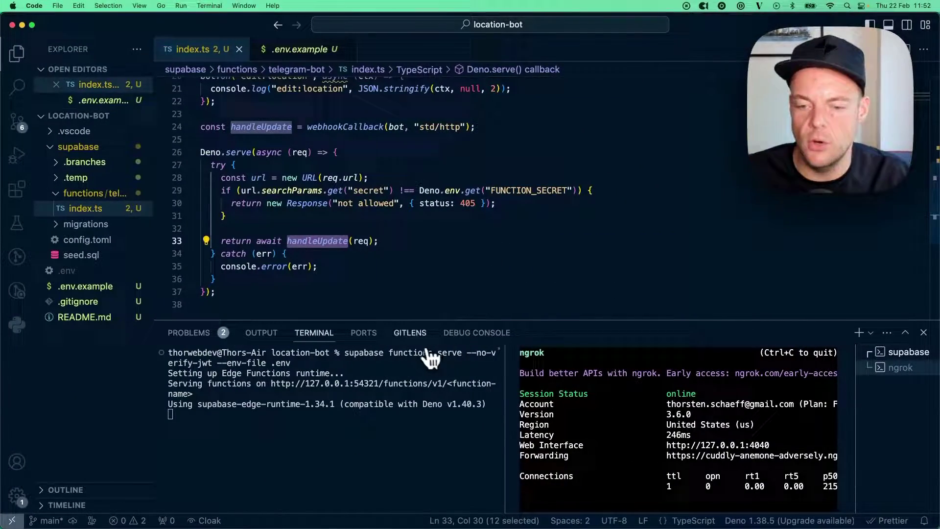
{"action": "key", "text": "ctrl+Up"}
{"action": "left_click", "coordinate": [848, 360]}
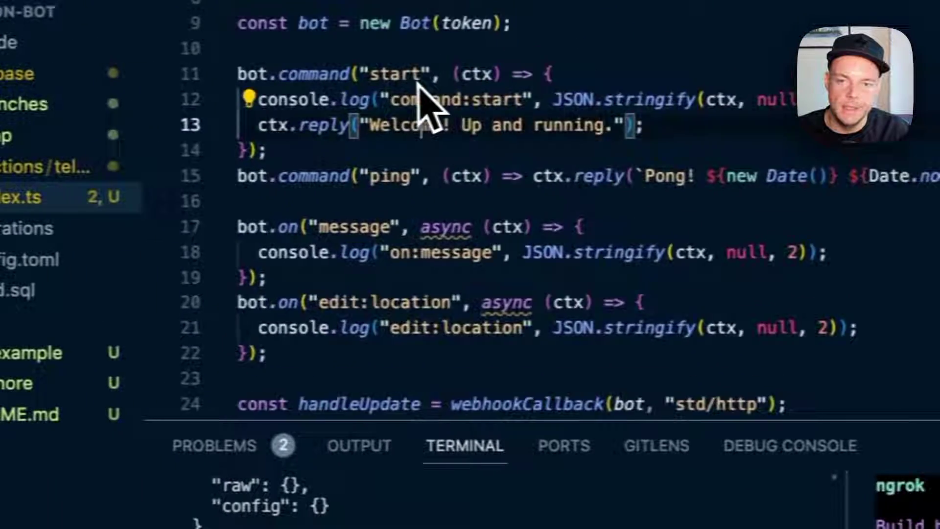
{"action": "scroll", "coordinate": [452, 111], "scroll_direction": "up", "scroll_amount": 5}
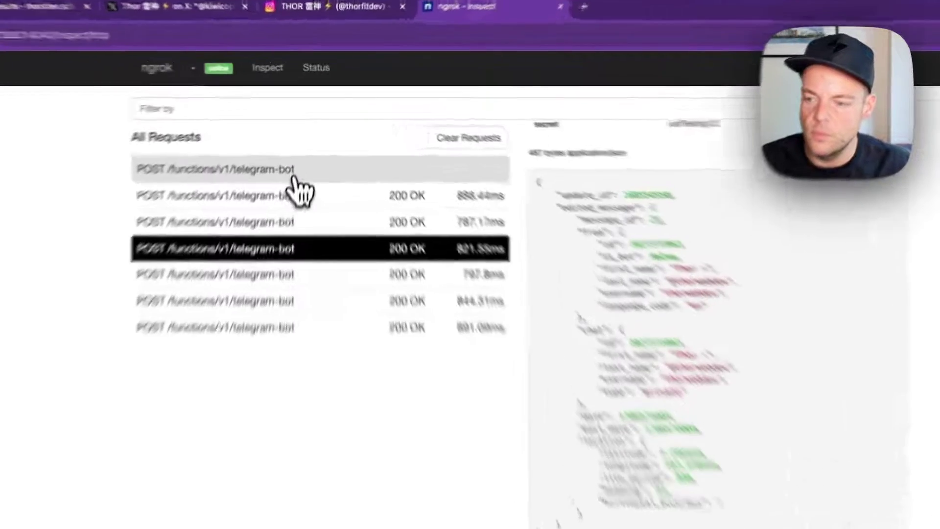
Inspect the JSON payloads of the two newest bot POST requests in ngrok Inspect.
{"action": "left_click", "coordinate": [295, 178]}
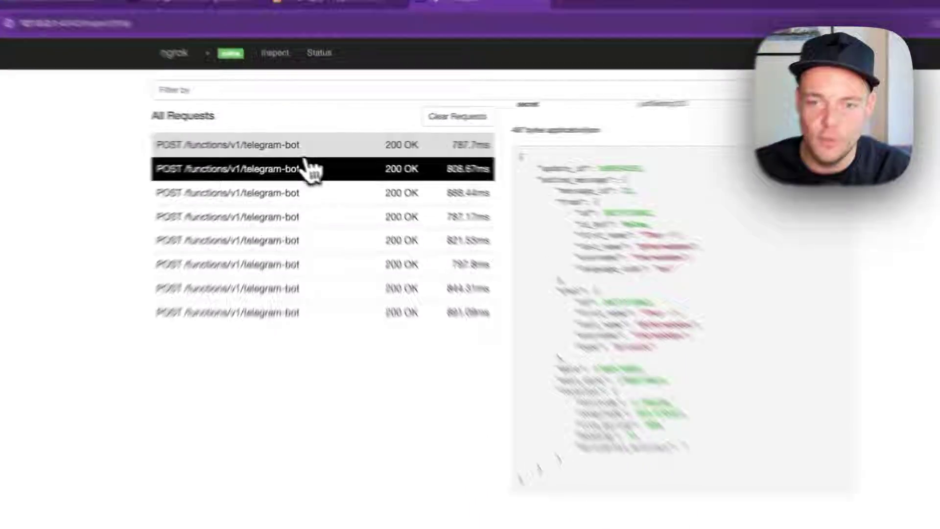
{"action": "left_click", "coordinate": [284, 149]}
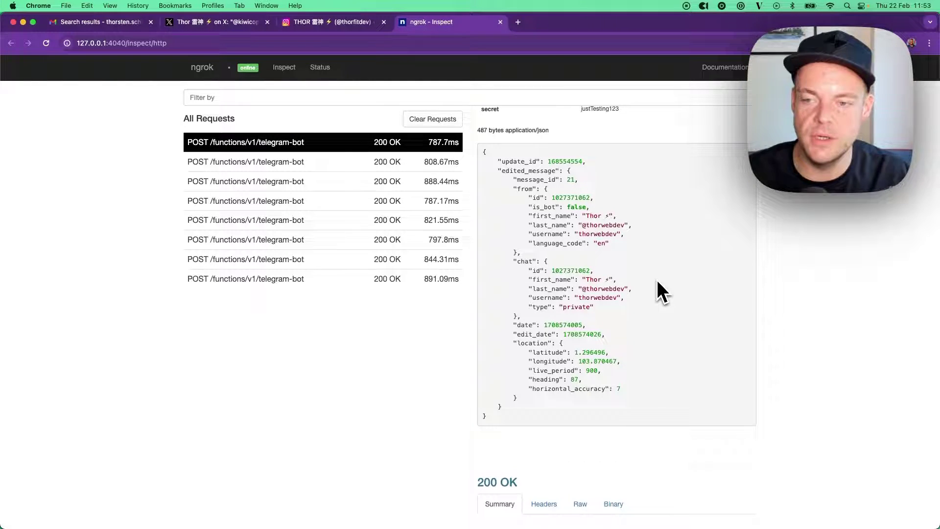
{"action": "key", "text": "ctrl+Up"}
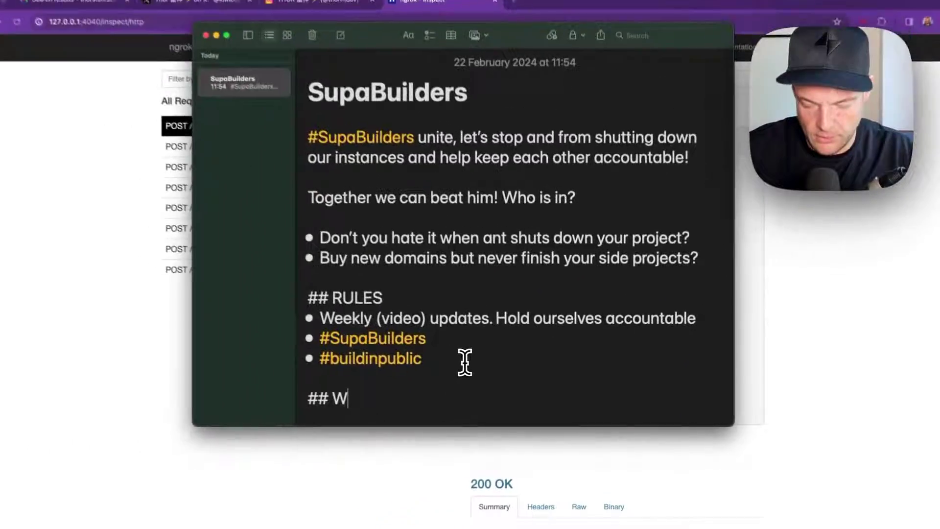
{"action": "type", "text": "EEK"}
{"action": "type", "text": "1"}
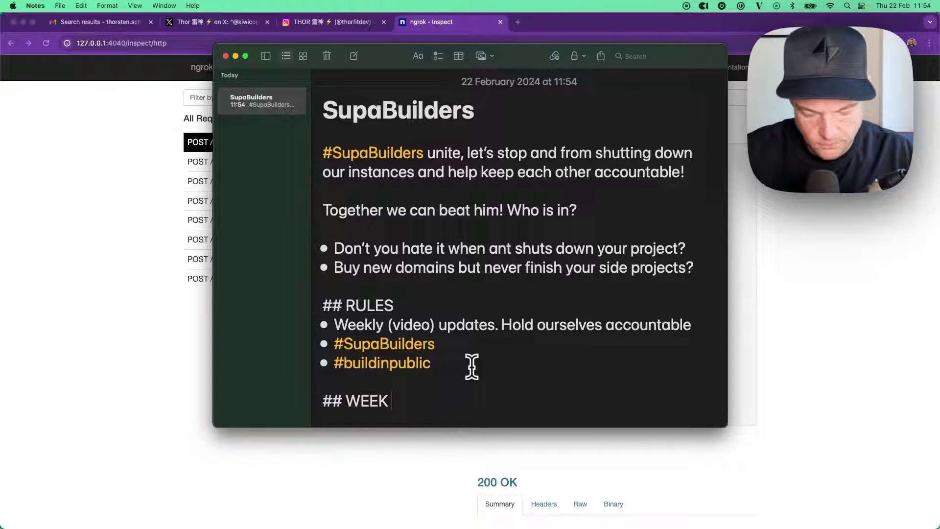
Write WEEK 1 bullets on the telegram bot and live location, and a WEEK 2 Postgres storage bullet.
{"action": "key", "text": "Return"}
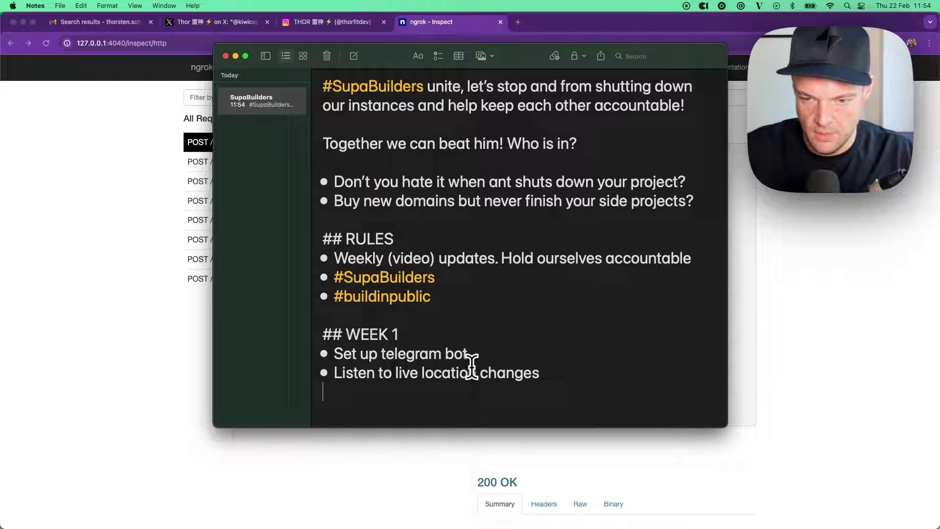
{"action": "type", "text": "## WEEK 2"}
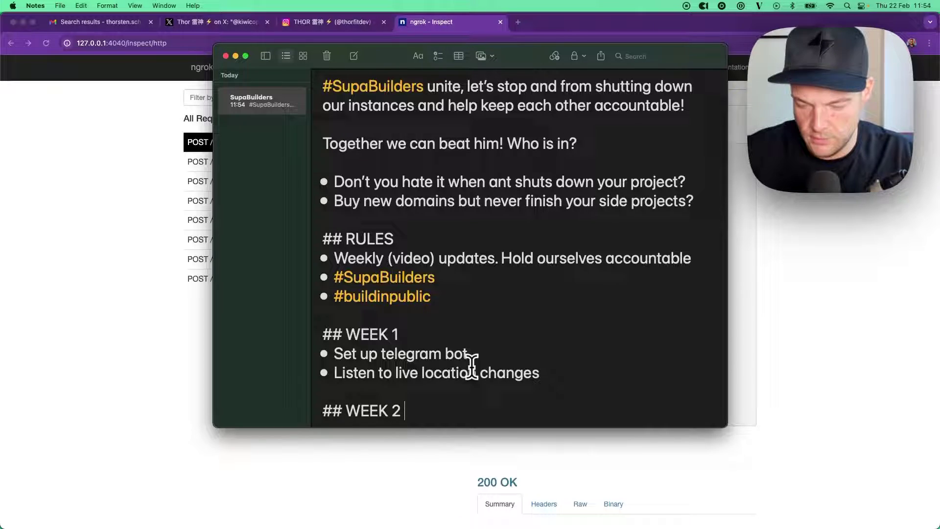
{"action": "key", "text": "Return"}
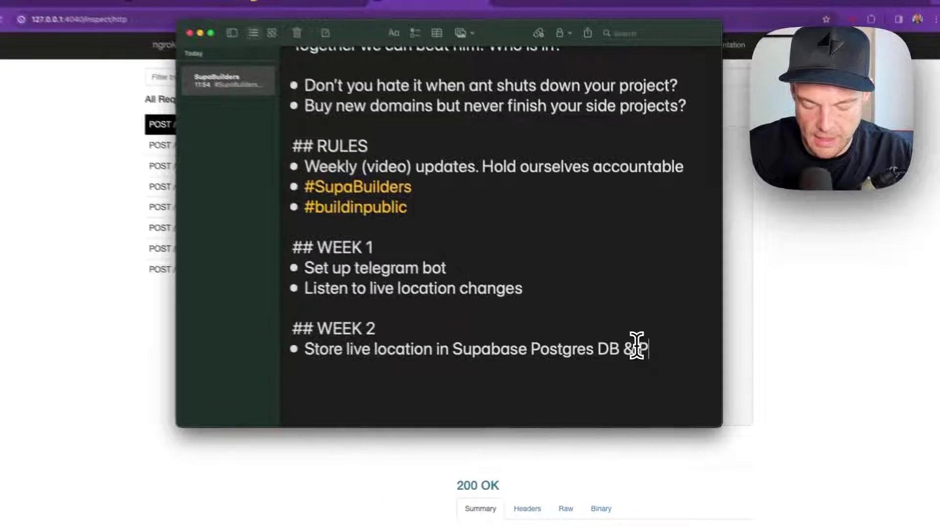
{"action": "type", "text": "PostGIS"}
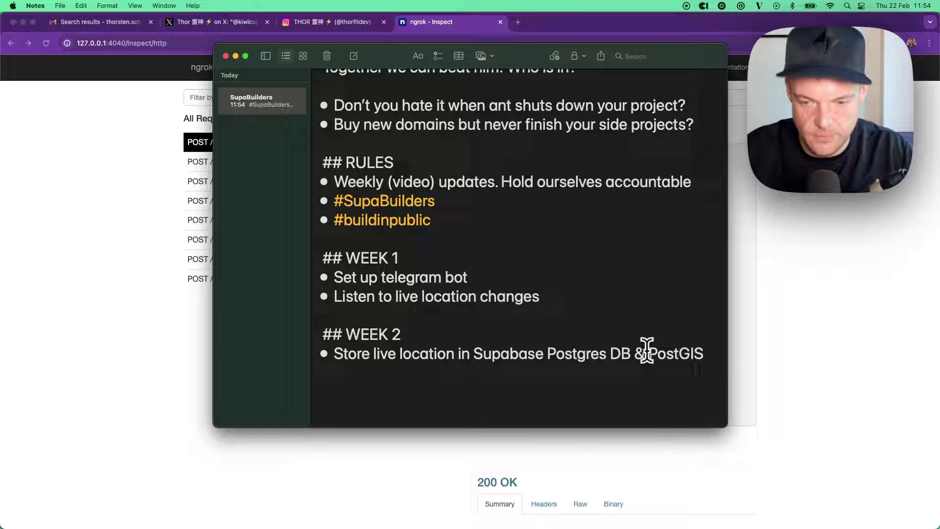
Finish the WEEK 2 bullet with '& PostGIS' and add a Future bullet on realtime race mapping.
{"action": "key", "text": "Return"}
{"action": "type", "text": "## Future"}
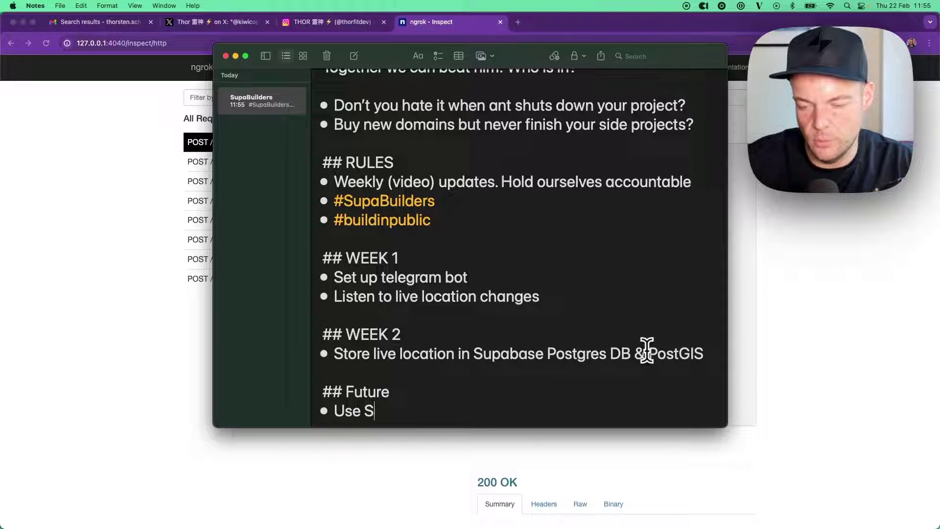
{"action": "type", "text": "upaba"}
{"action": "type", "text": "se realtime to d"}
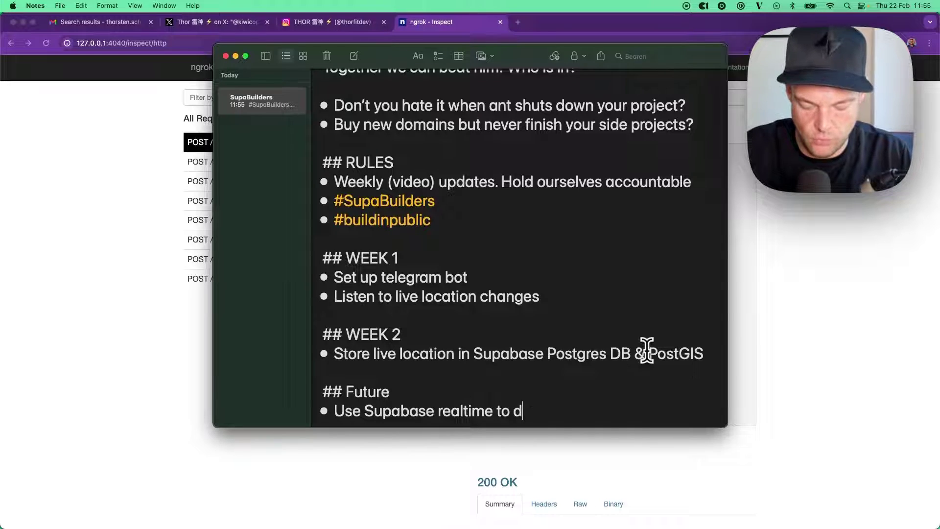
{"action": "type", "text": "raw rac"}
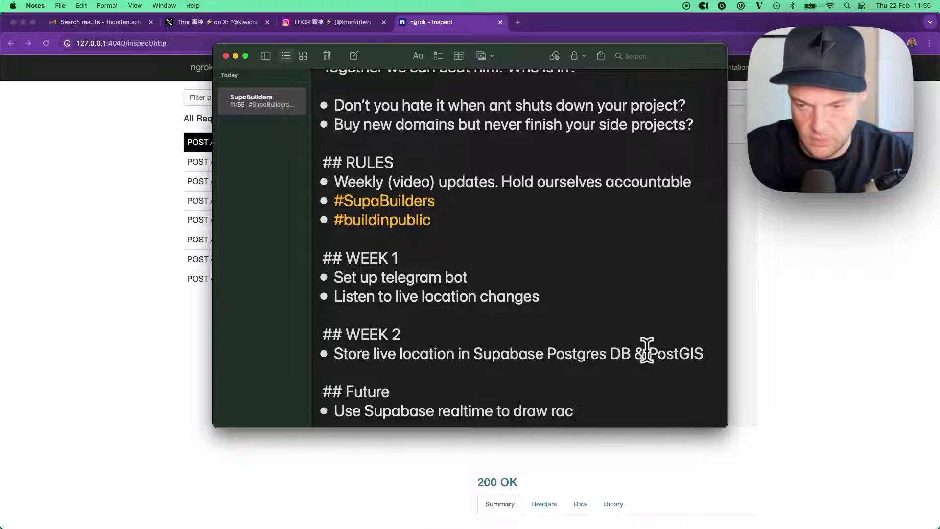
{"action": "type", "text": "e location on"}
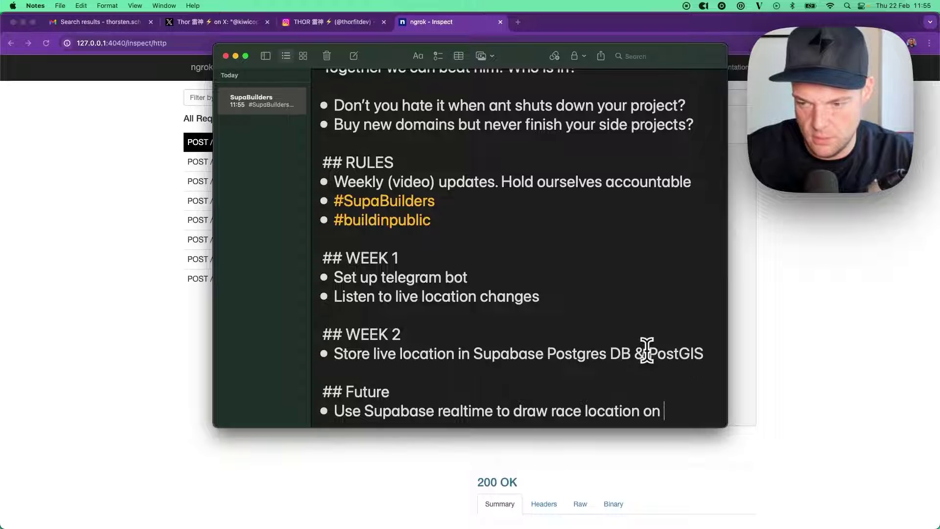
{"action": "key", "text": "BackSpace"}
{"action": "key", "text": "BackSpace"}
{"action": "key", "text": "BackSpace"}
{"action": "type", "text": "& path"}
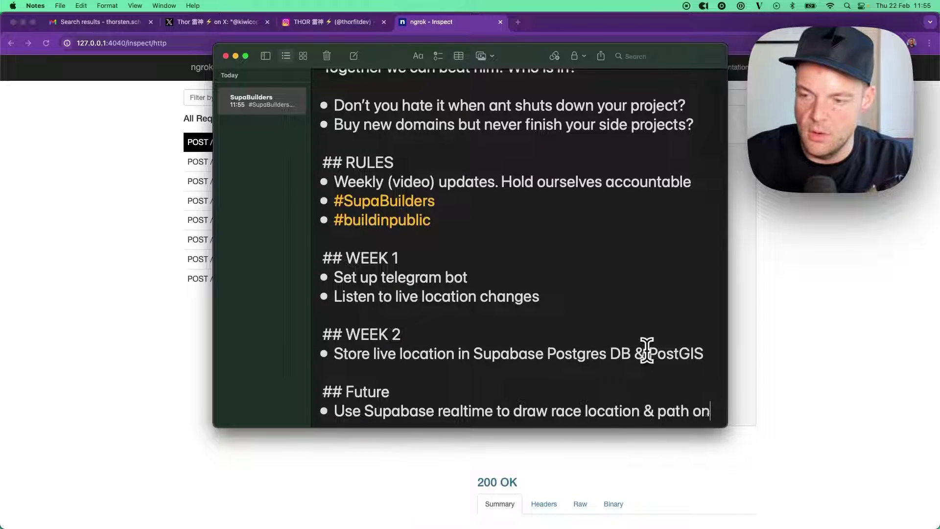
{"action": "type", "text": "map"}
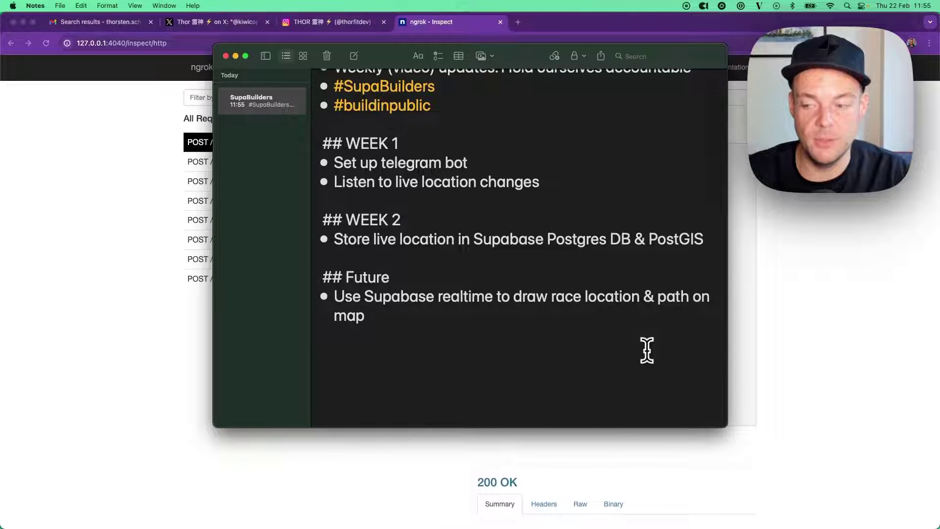
{"action": "scroll", "coordinate": [551, 262], "scroll_direction": "up", "scroll_amount": 2}
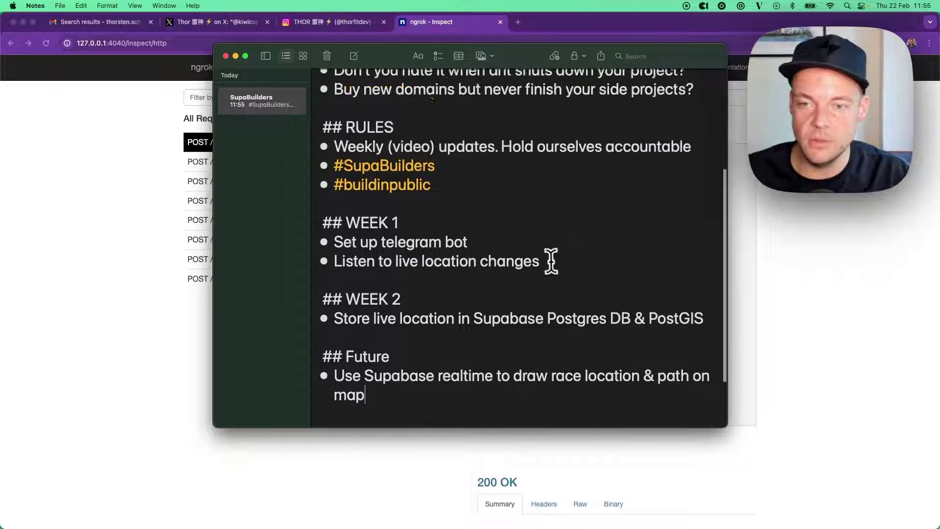
{"action": "scroll", "coordinate": [529, 252], "scroll_direction": "up", "scroll_amount": 1}
{"action": "scroll", "coordinate": [500, 254], "scroll_direction": "up", "scroll_amount": 5}
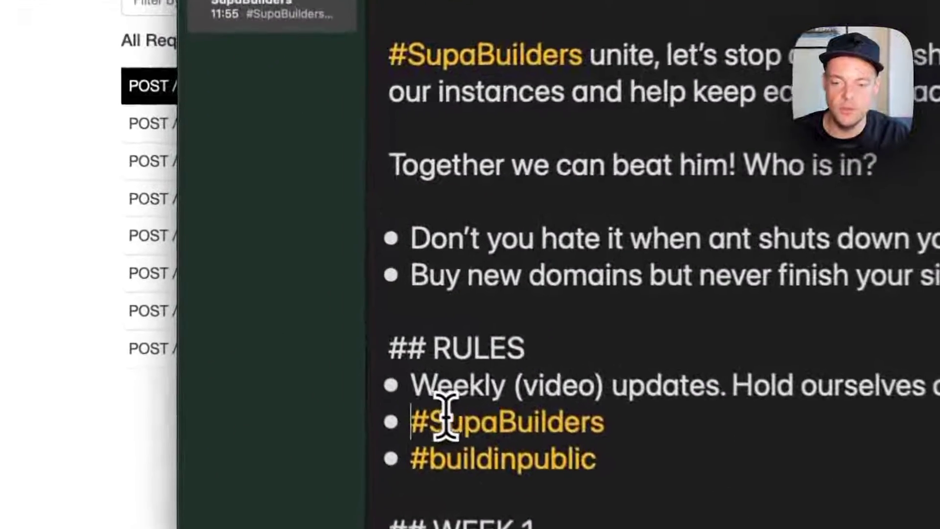
{"action": "double_click", "coordinate": [374, 316]}
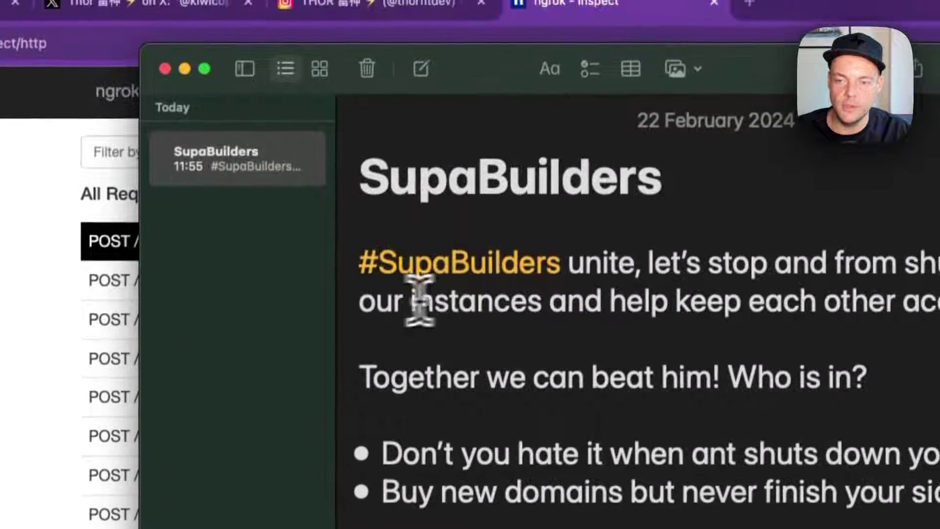
{"action": "double_click", "coordinate": [474, 263]}
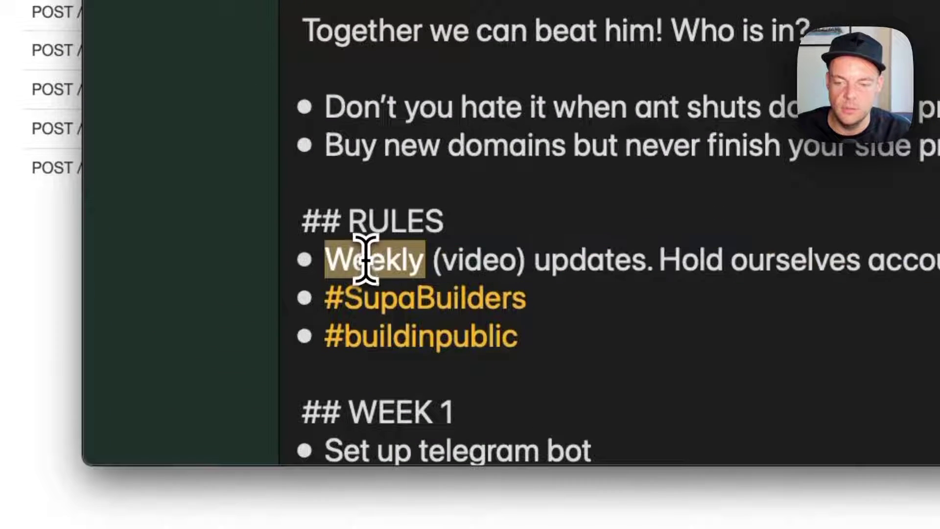
{"action": "triple_click", "coordinate": [367, 252]}
{"action": "left_click", "coordinate": [529, 276]}
{"action": "double_click", "coordinate": [575, 261]}
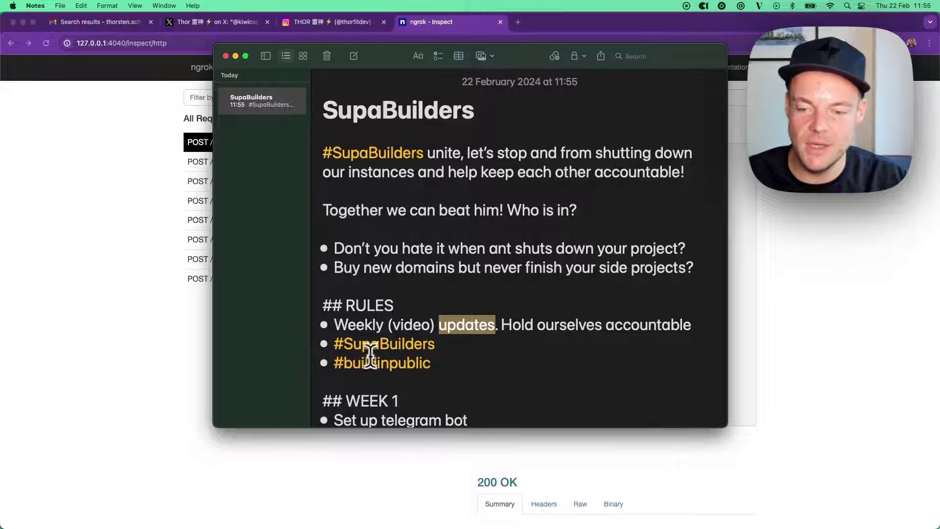
{"action": "left_click", "coordinate": [366, 345]}
{"action": "double_click", "coordinate": [360, 276]}
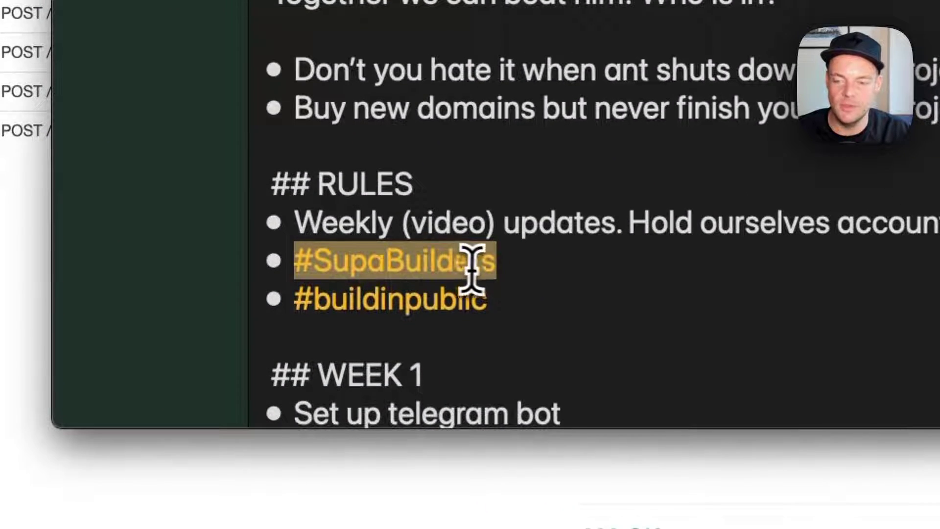